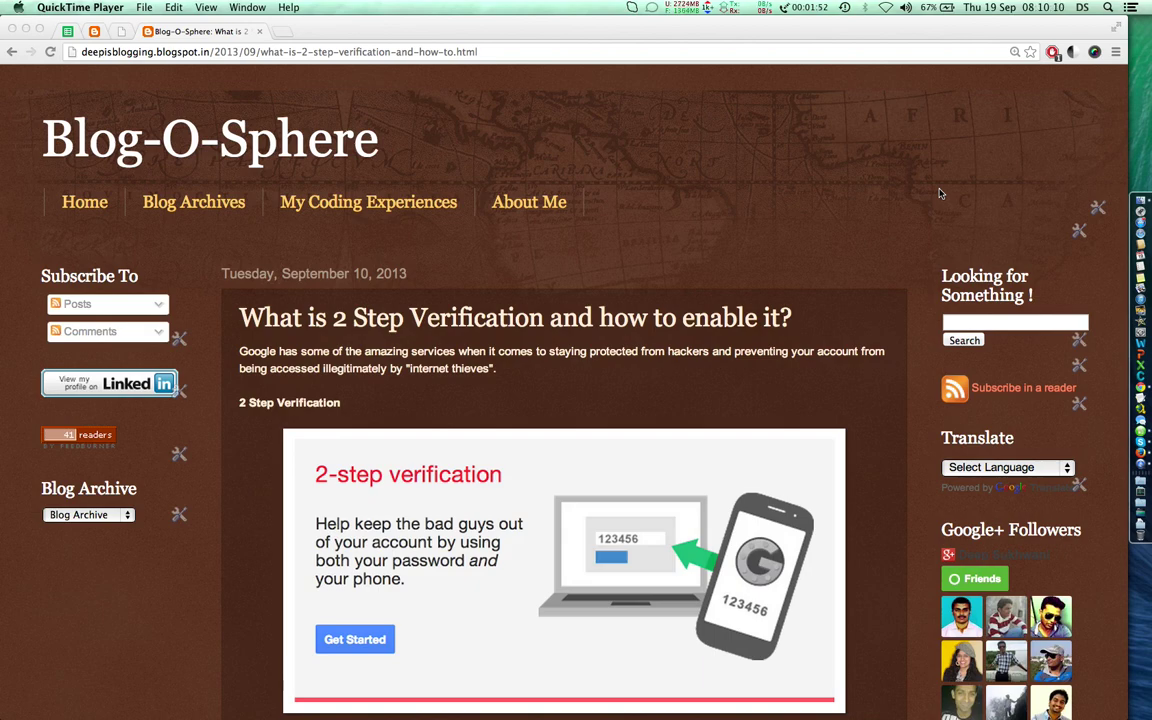
Step: Scroll up and down through the Blog-O-Sphere blog post to look it over
{"action": "scroll", "coordinate": [894, 368], "scroll_direction": "down", "scroll_amount": 5}
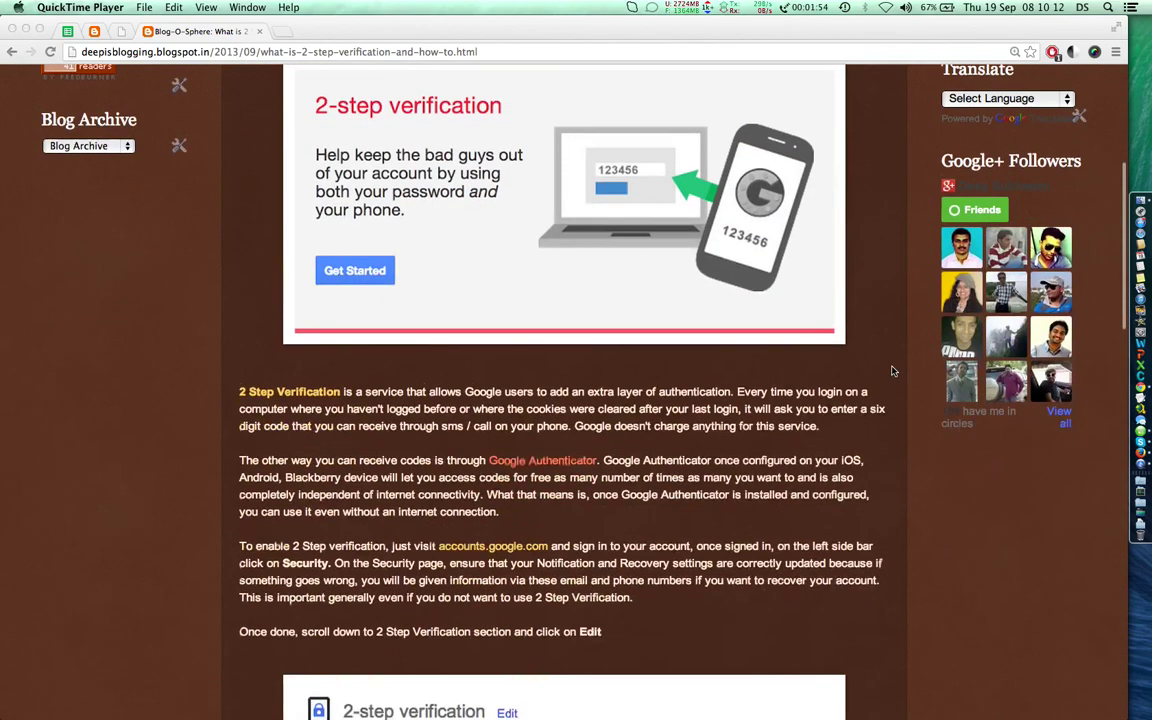
{"action": "scroll", "coordinate": [894, 371], "scroll_direction": "down", "scroll_amount": 6}
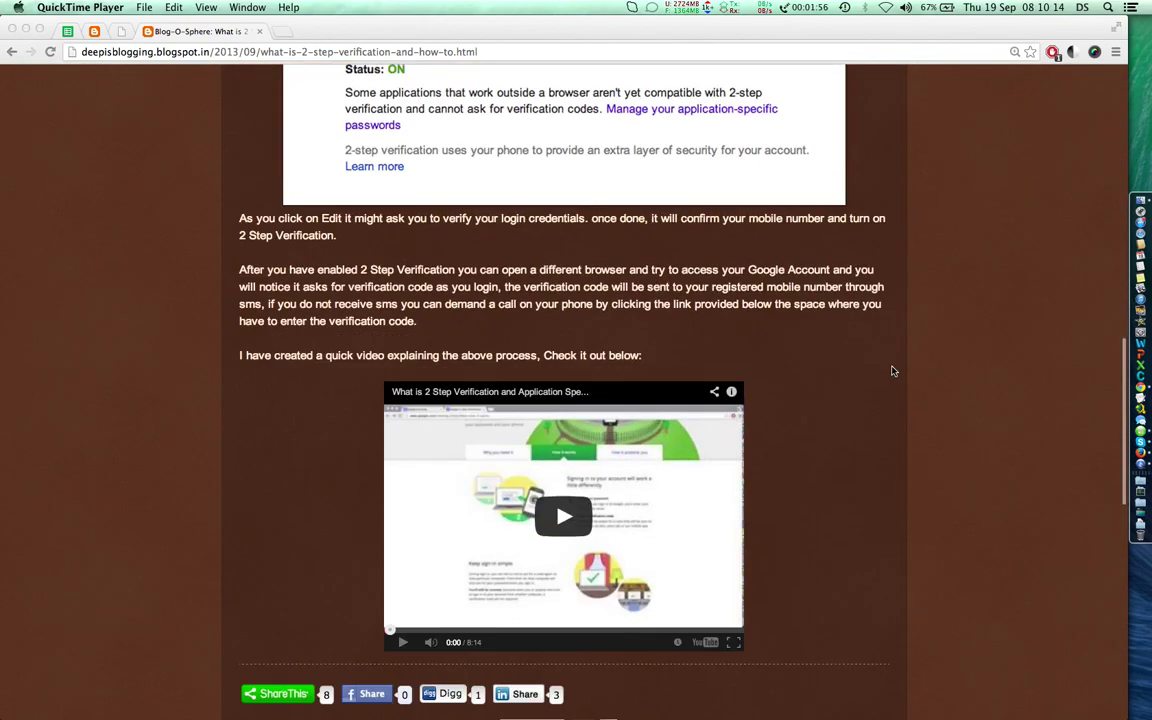
{"action": "scroll", "coordinate": [892, 371], "scroll_direction": "down", "scroll_amount": 3}
{"action": "scroll", "coordinate": [879, 394], "scroll_direction": "down", "scroll_amount": 3}
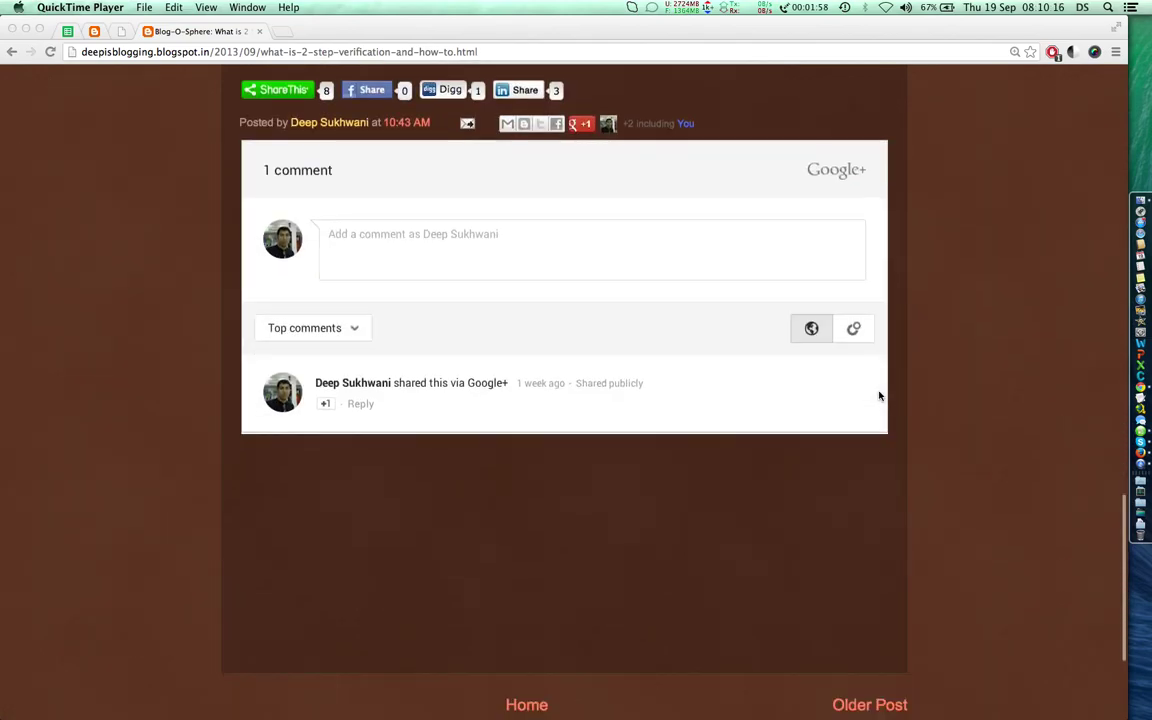
{"action": "scroll", "coordinate": [571, 368], "scroll_direction": "down", "scroll_amount": 3}
{"action": "scroll", "coordinate": [571, 368], "scroll_direction": "up", "scroll_amount": 15}
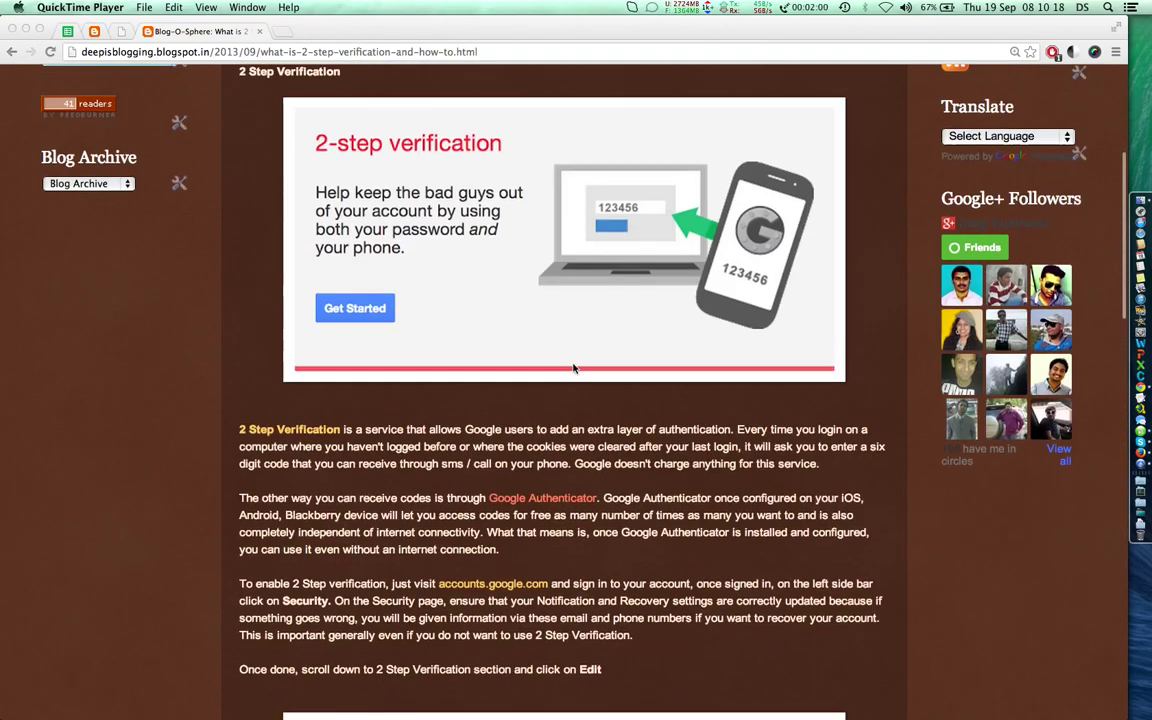
{"action": "scroll", "coordinate": [573, 368], "scroll_direction": "up", "scroll_amount": 3}
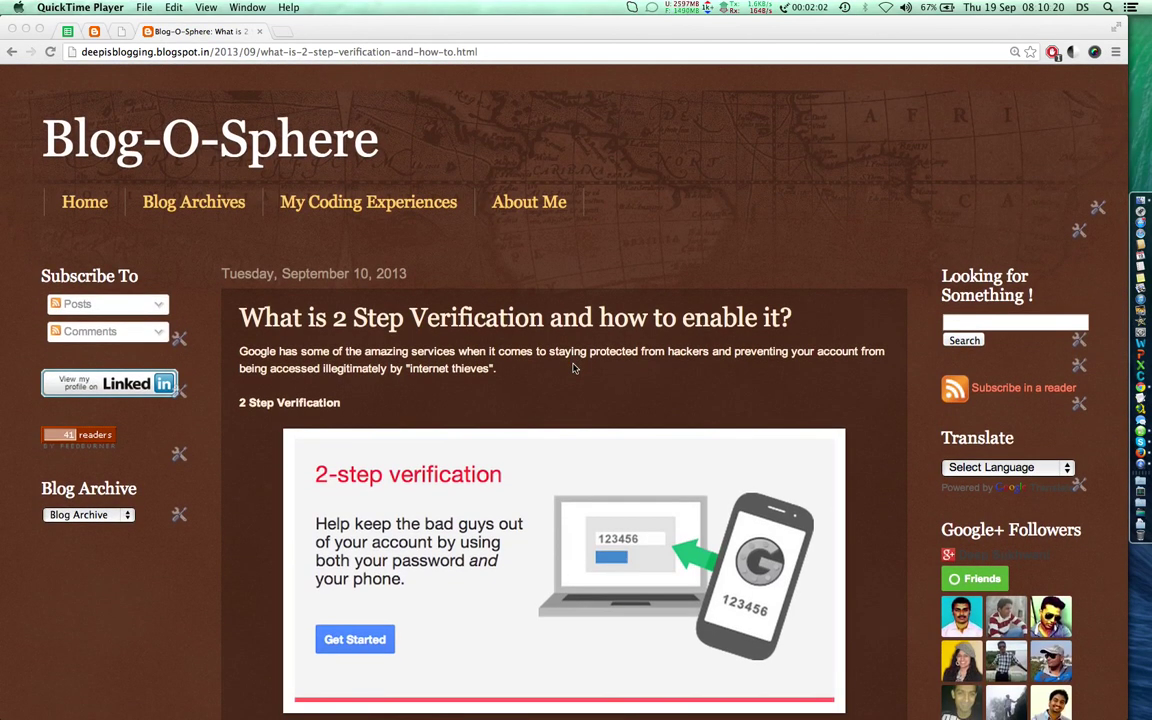
{"action": "scroll", "coordinate": [573, 368], "scroll_direction": "down", "scroll_amount": 15}
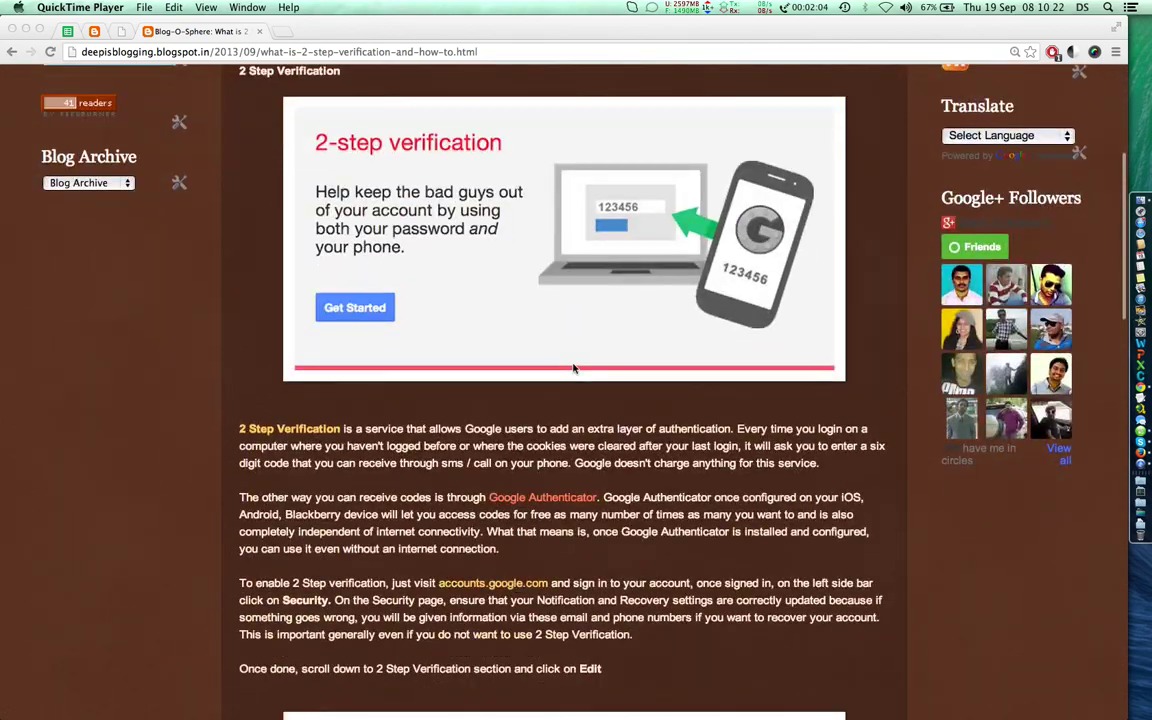
{"action": "scroll", "coordinate": [573, 368], "scroll_direction": "down", "scroll_amount": 4}
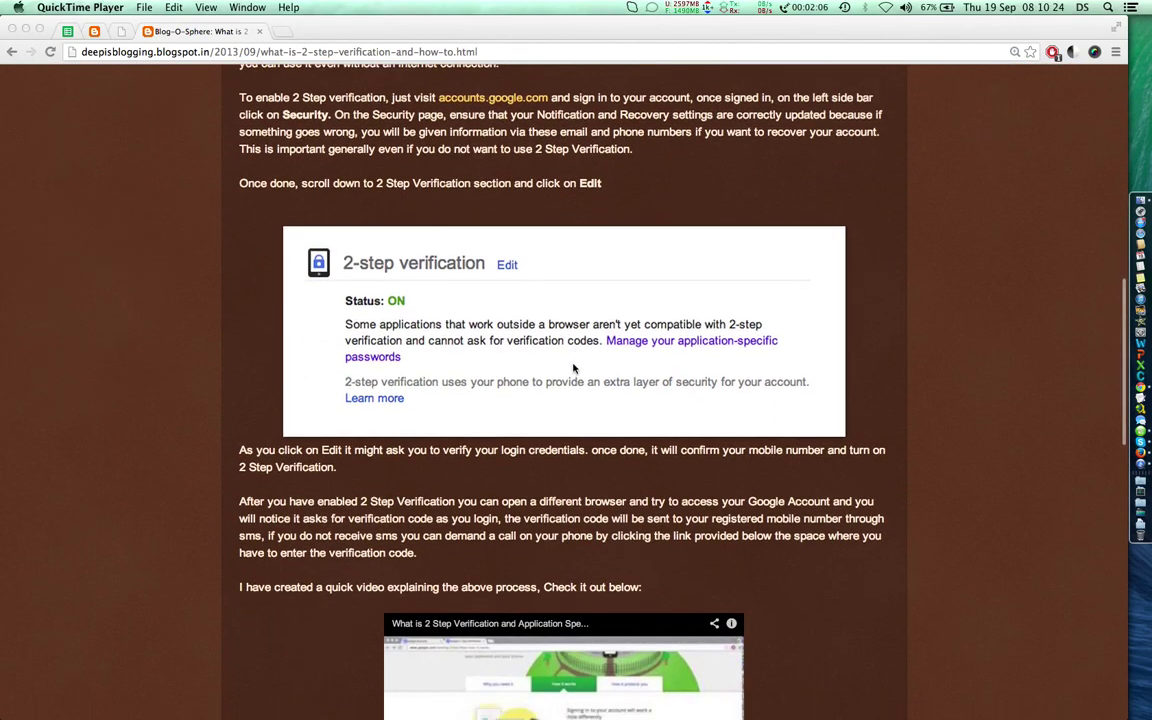
{"action": "scroll", "coordinate": [573, 368], "scroll_direction": "up", "scroll_amount": 15}
{"action": "scroll", "coordinate": [573, 368], "scroll_direction": "up", "scroll_amount": 3}
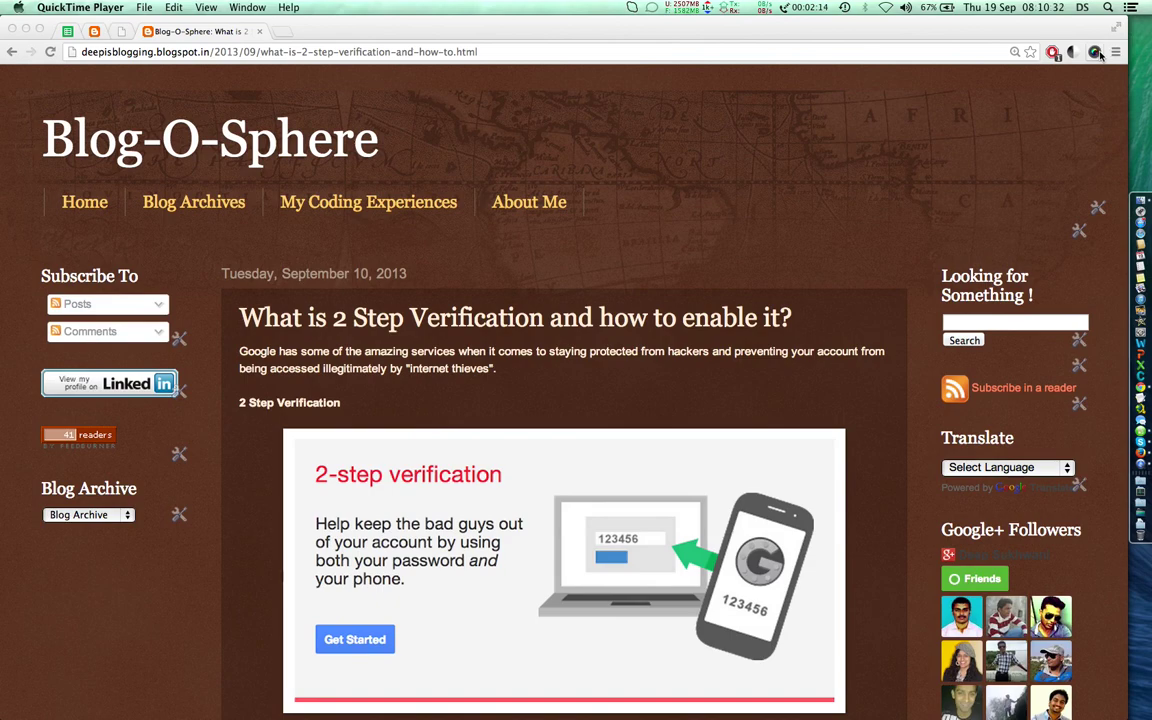
Step: Search Google for 'Awesome Screenshot', open its Web Store listing, then return to the blog post
{"action": "left_click", "coordinate": [287, 34]}
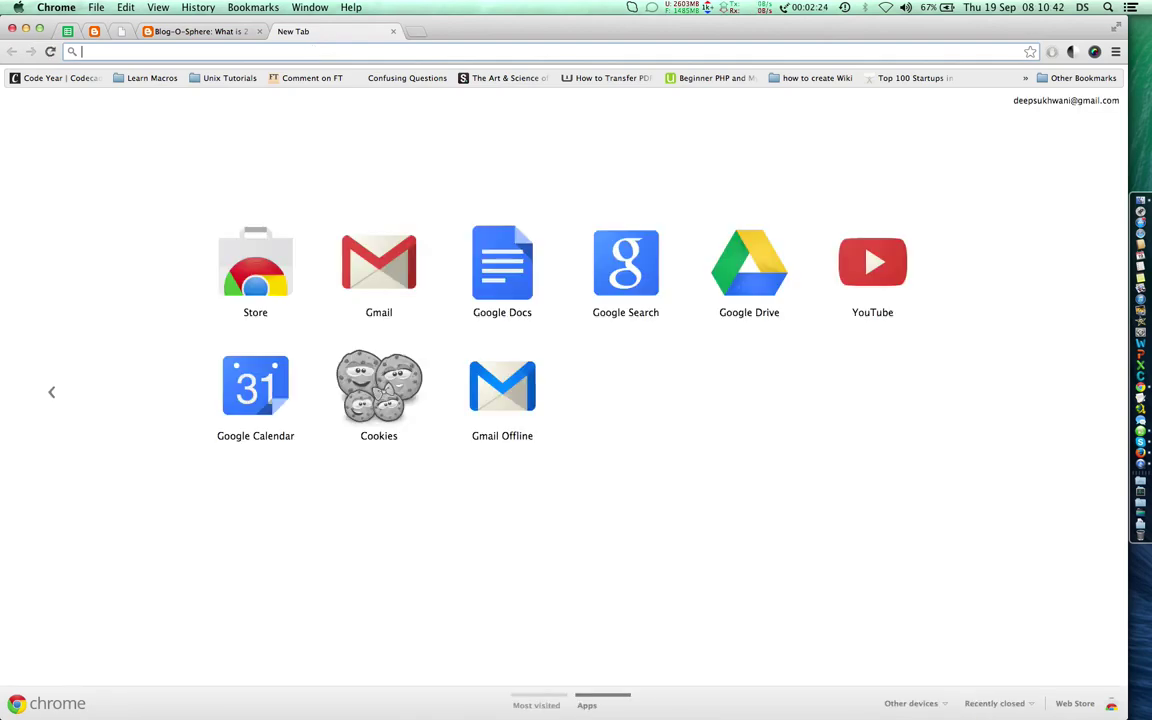
{"action": "type", "text": "Awesome Ex"}
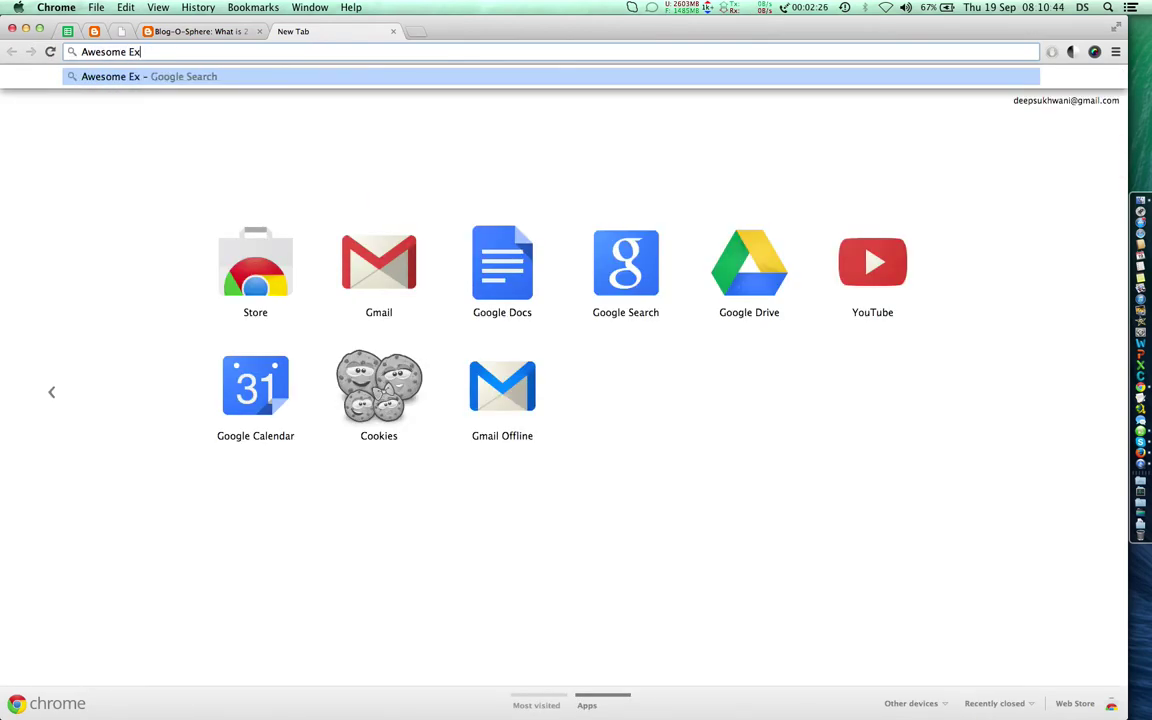
{"action": "key", "text": "BackSpace"}
{"action": "key", "text": "BackSpace"}
{"action": "type", "text": "Screenshot"}
{"action": "key", "text": "Return"}
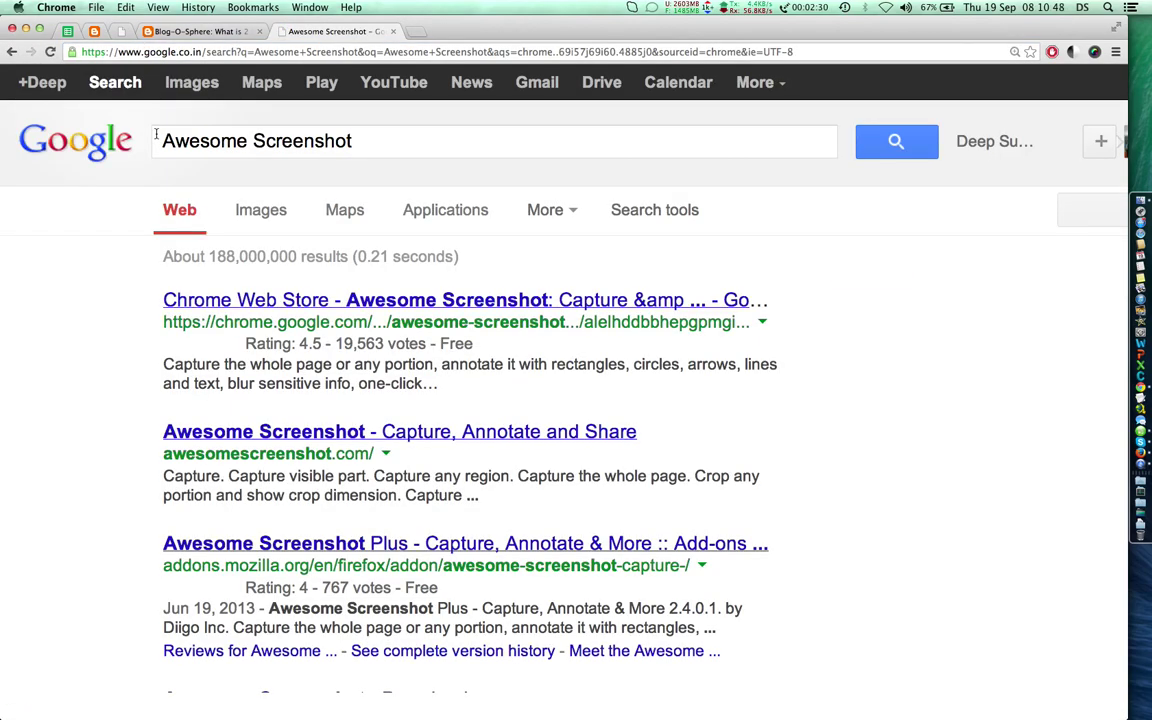
{"action": "left_click", "coordinate": [421, 306]}
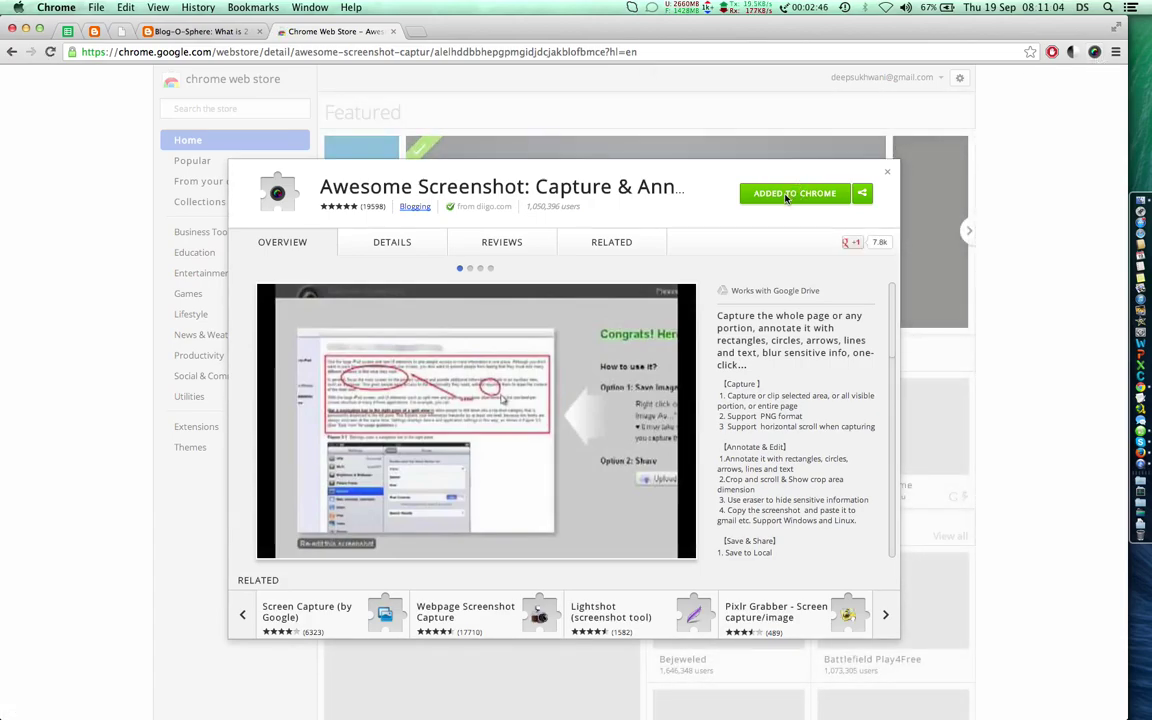
{"action": "left_click", "coordinate": [195, 31]}
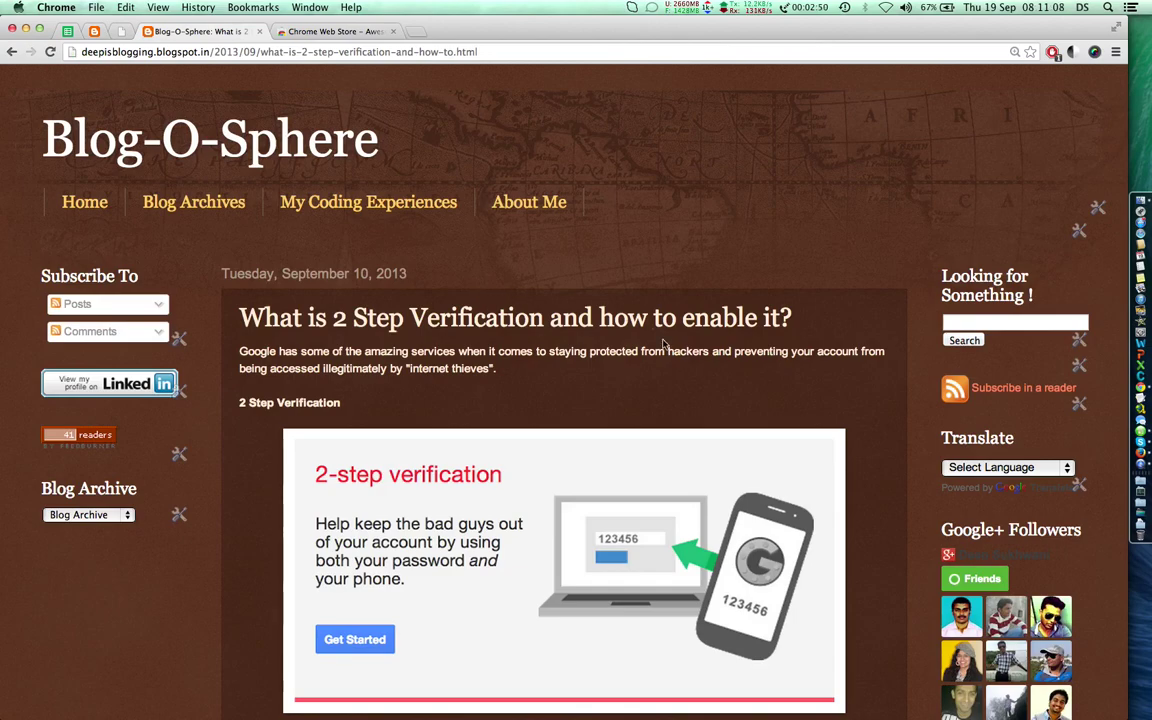
Step: Choose Capture Entire Page from the Awesome Screenshot toolbar menu to grab the whole blog post
{"action": "left_click", "coordinate": [1096, 53]}
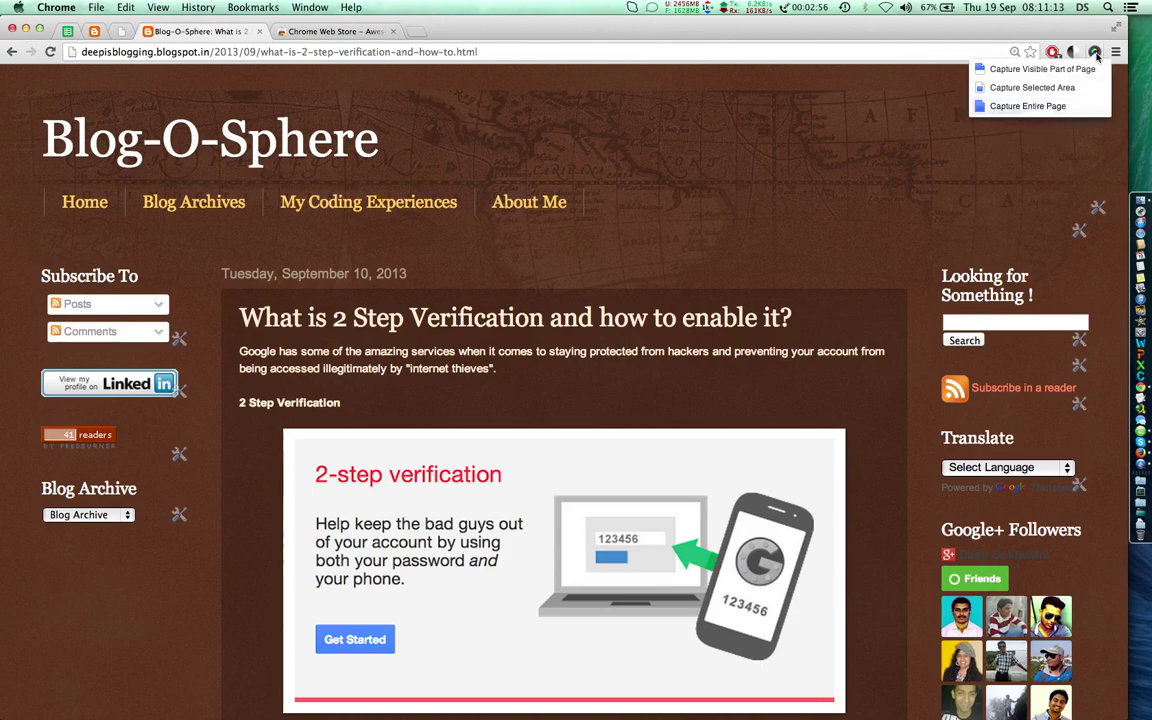
{"action": "left_click", "coordinate": [1030, 113]}
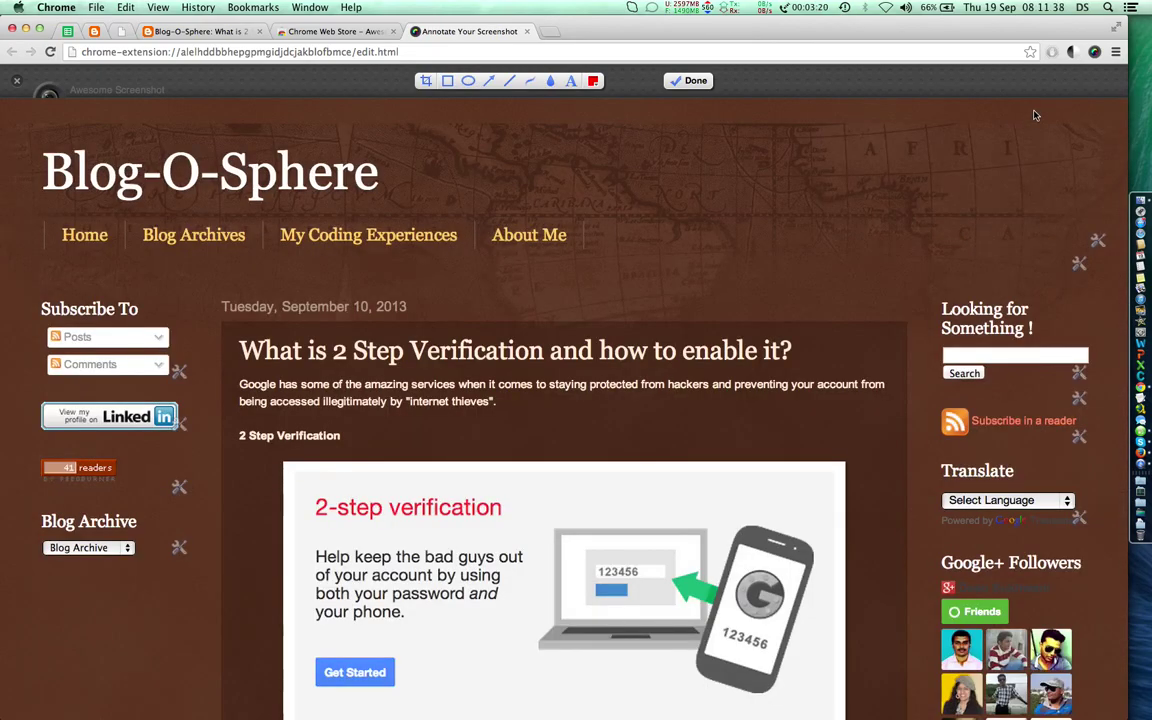
Step: Look over the captured blog page in the annotation editor and click Done without annotating
{"action": "scroll", "coordinate": [904, 245], "scroll_direction": "down", "scroll_amount": 5}
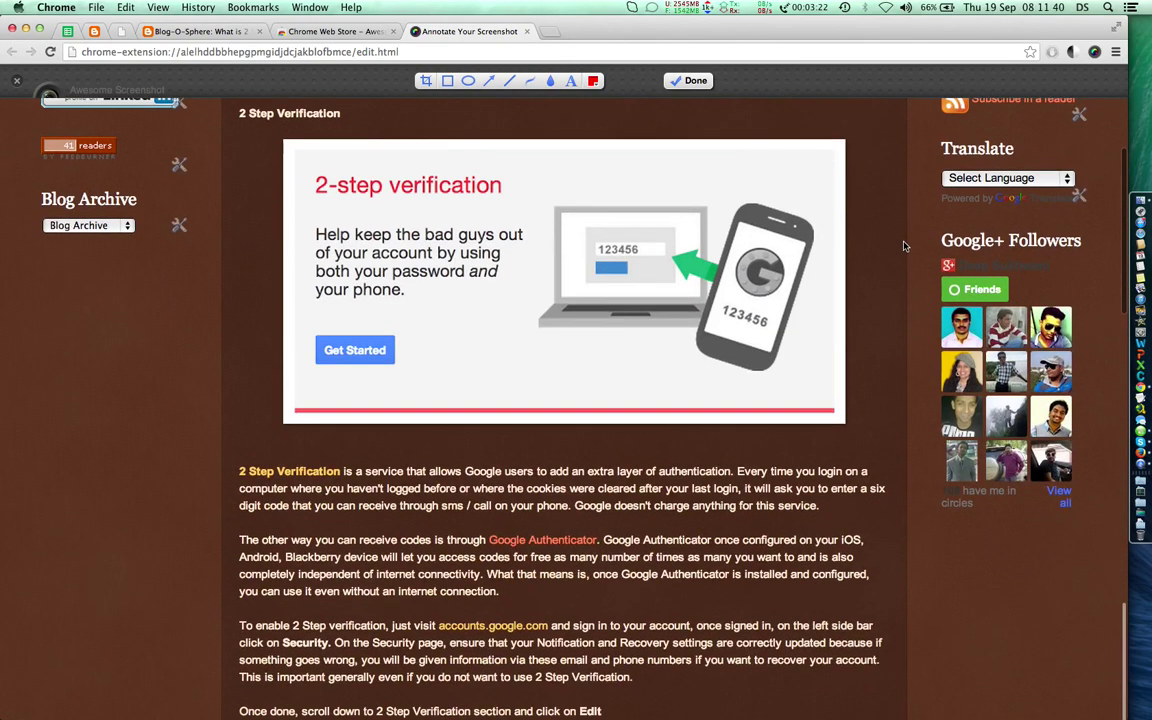
{"action": "scroll", "coordinate": [904, 245], "scroll_direction": "down", "scroll_amount": 10}
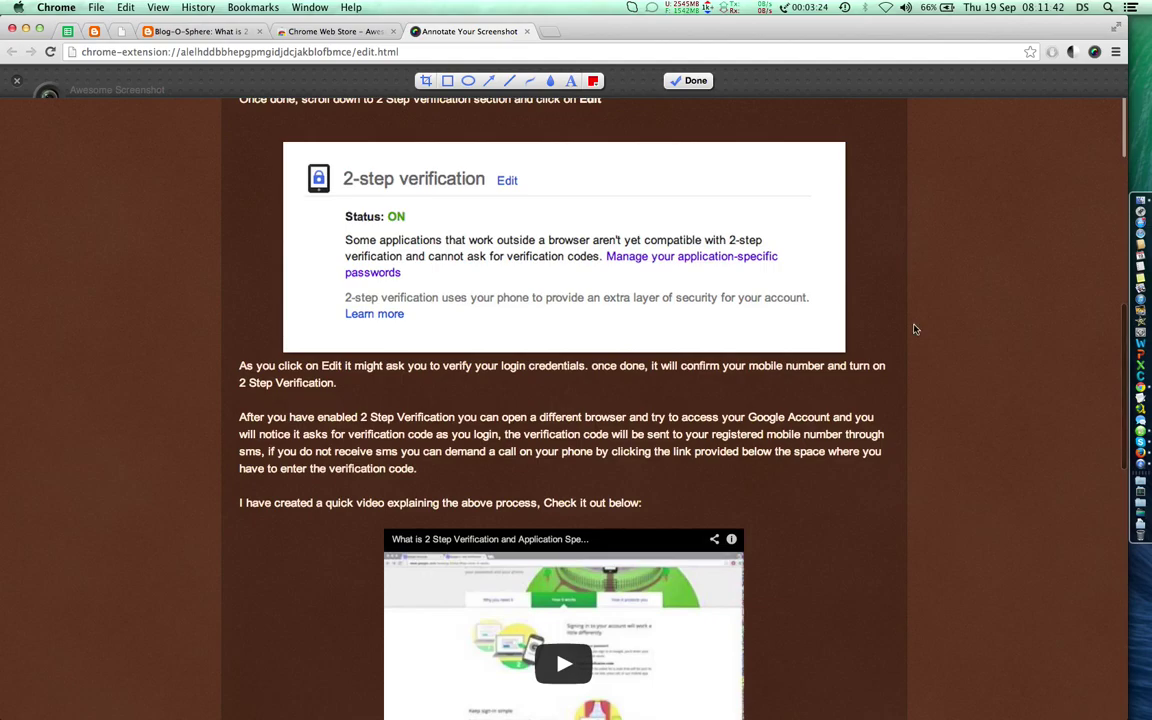
{"action": "scroll", "coordinate": [913, 328], "scroll_direction": "down", "scroll_amount": 12}
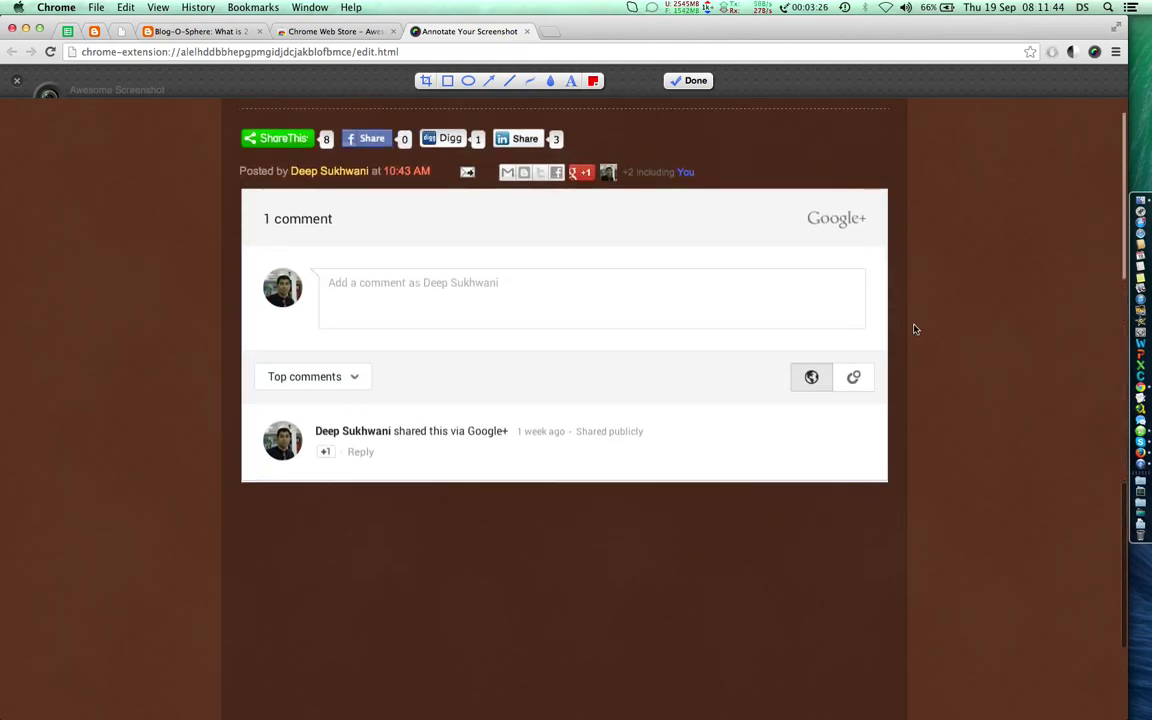
{"action": "scroll", "coordinate": [913, 328], "scroll_direction": "up", "scroll_amount": 13}
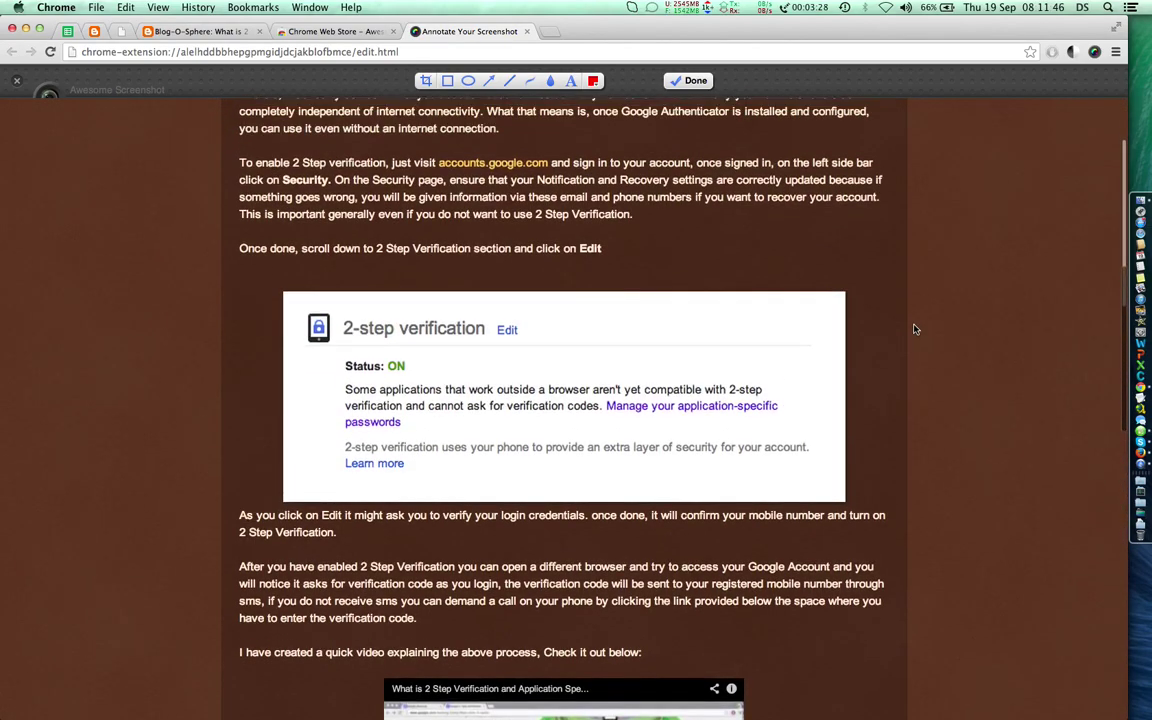
{"action": "scroll", "coordinate": [913, 328], "scroll_direction": "up", "scroll_amount": 12}
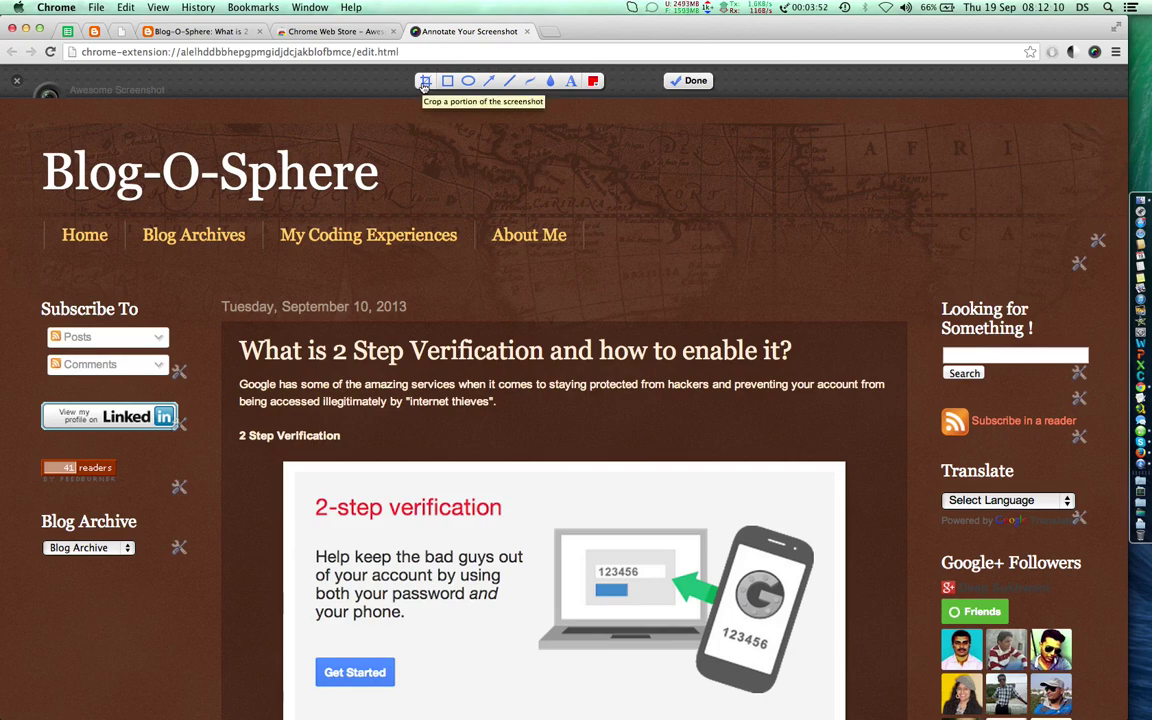
{"action": "left_click", "coordinate": [693, 84]}
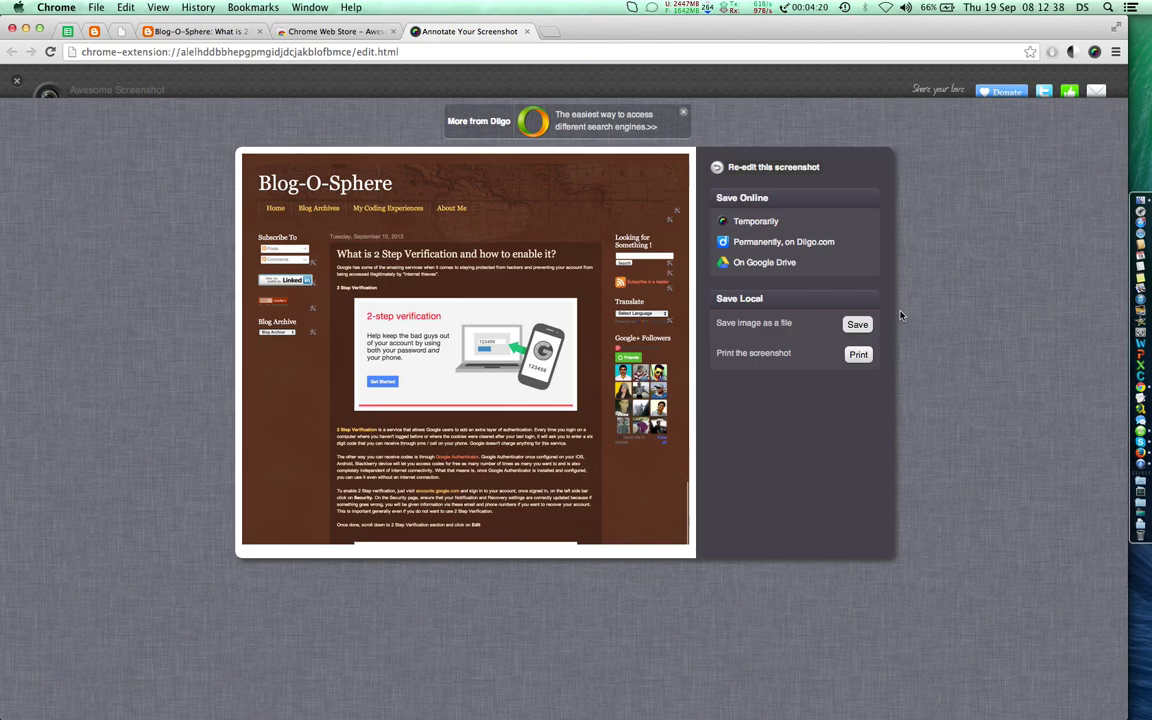
Step: Save the capture locally as 'What is 2 Step Verification and how to enable it' on the Desktop
{"action": "left_click", "coordinate": [857, 324]}
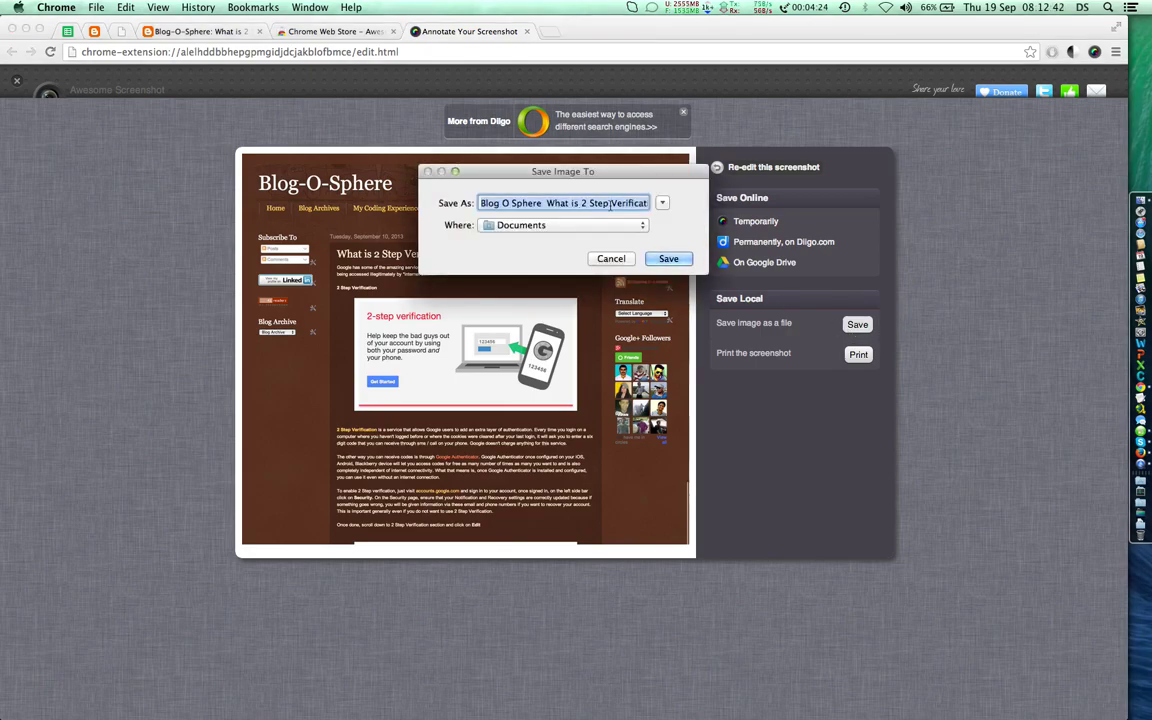
{"action": "left_click", "coordinate": [611, 203]}
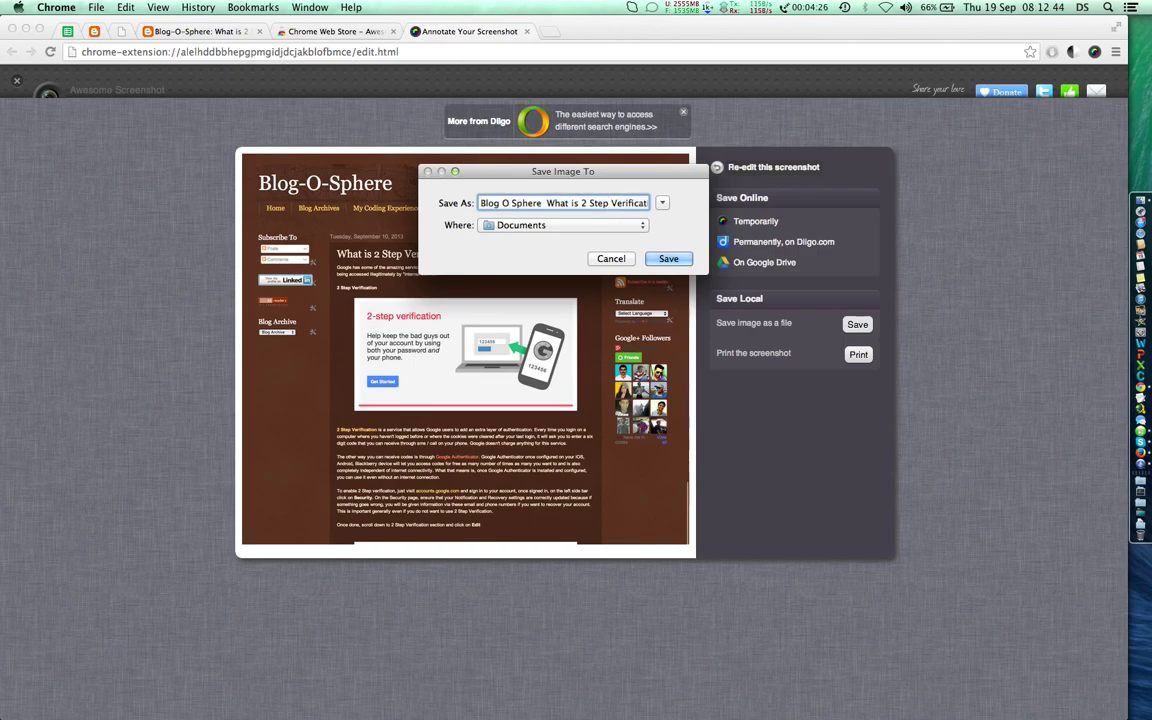
{"action": "left_click", "coordinate": [543, 203]}
{"action": "key", "text": "super+BackSpace"}
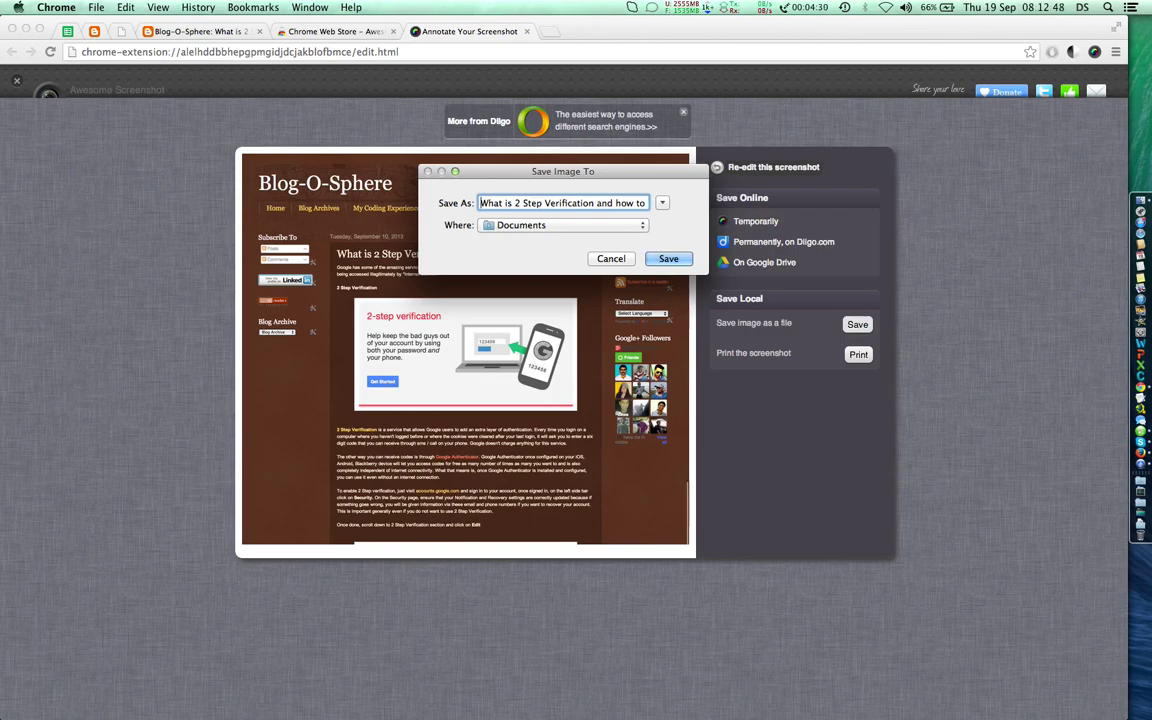
{"action": "key", "text": "super+Right"}
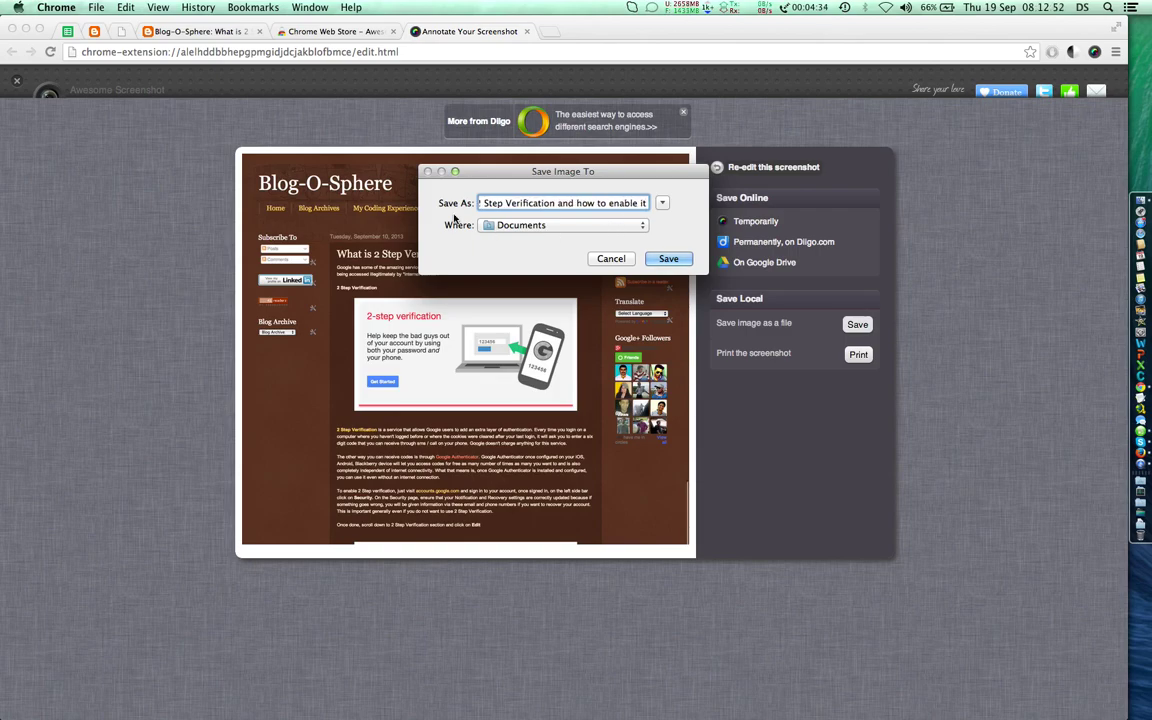
{"action": "left_click", "coordinate": [530, 225]}
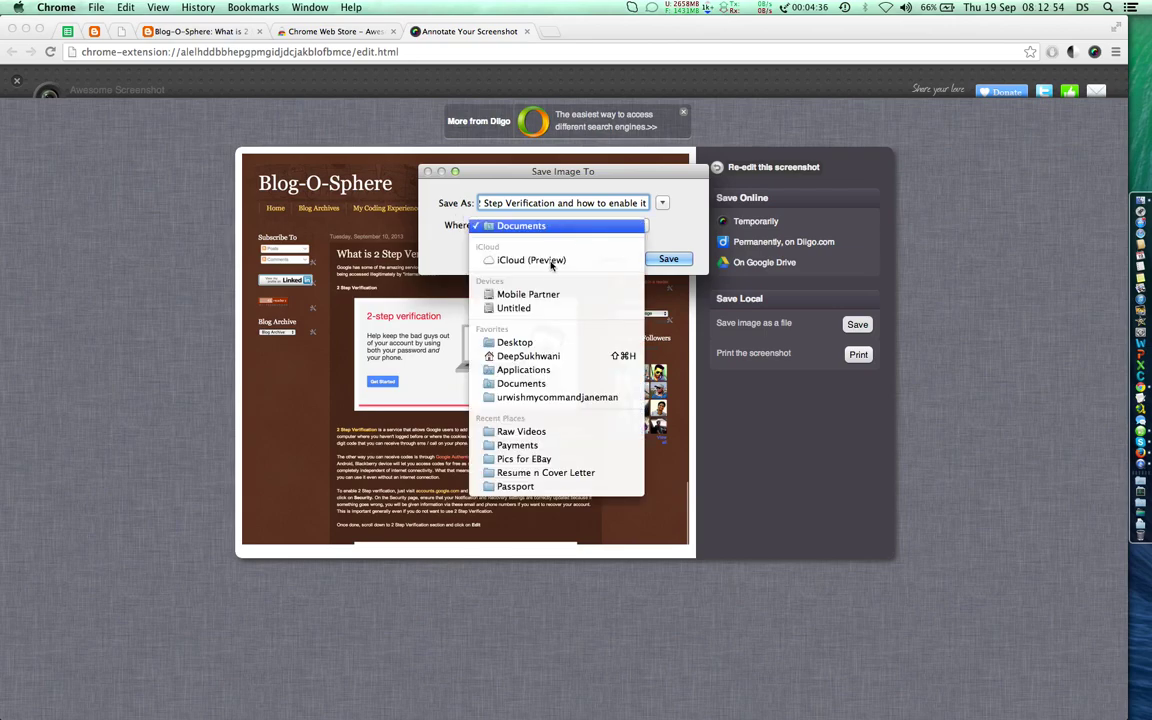
{"action": "left_click", "coordinate": [516, 342]}
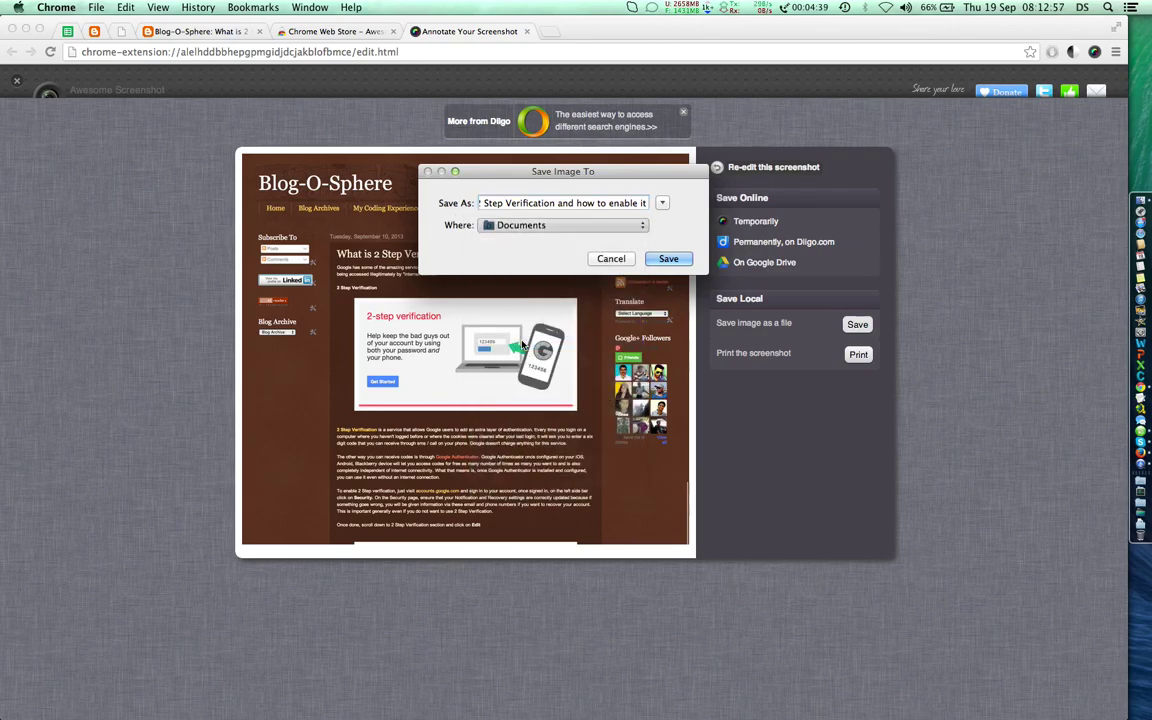
{"action": "left_click", "coordinate": [668, 260]}
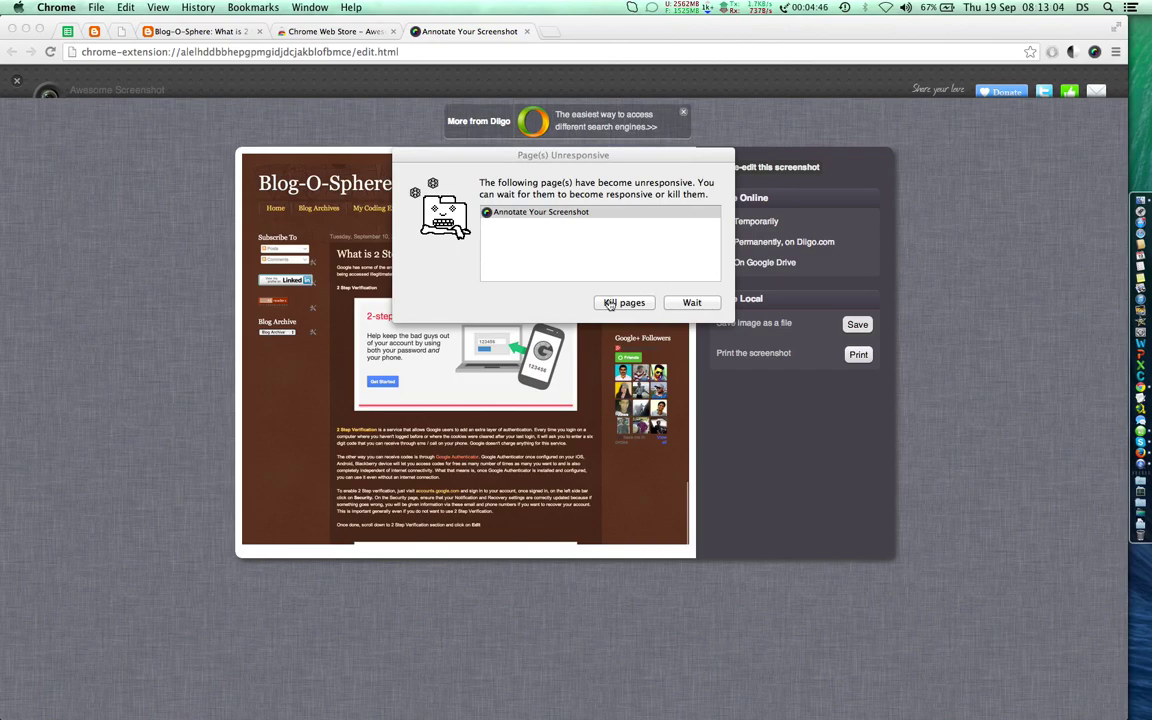
Step: Choose Wait on the Page(s) Unresponsive warning, then minimize the Chrome window with Cmd+M
{"action": "left_click", "coordinate": [700, 308]}
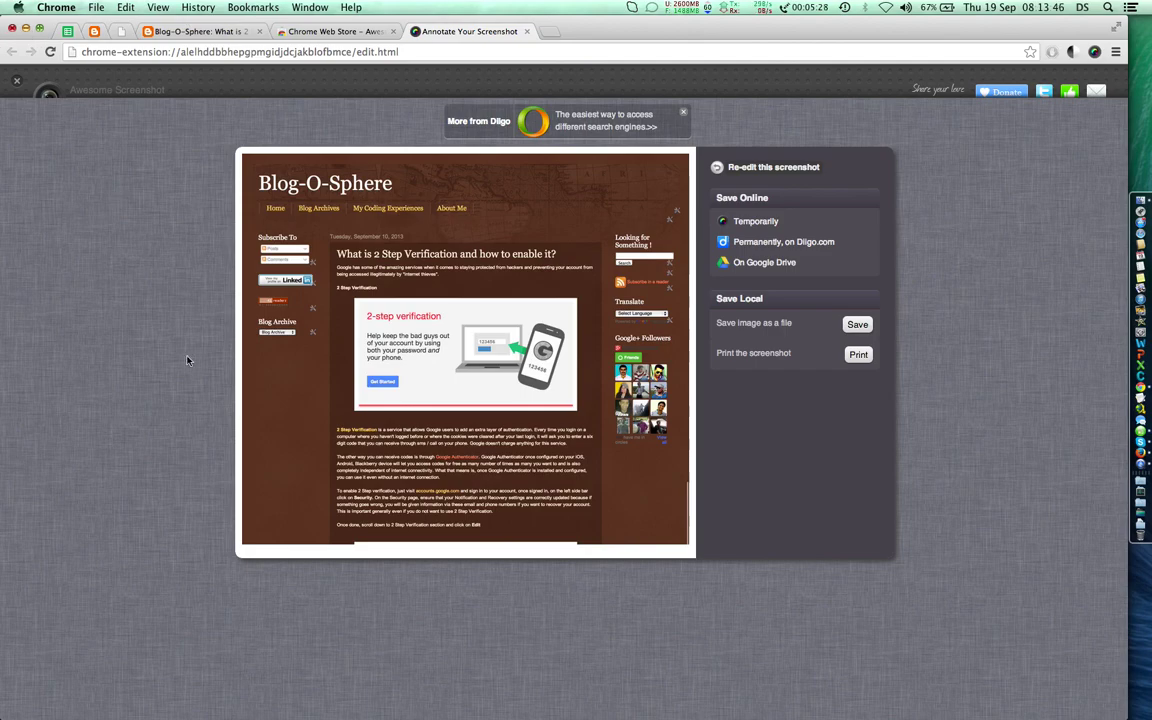
{"action": "key", "text": "super+m"}
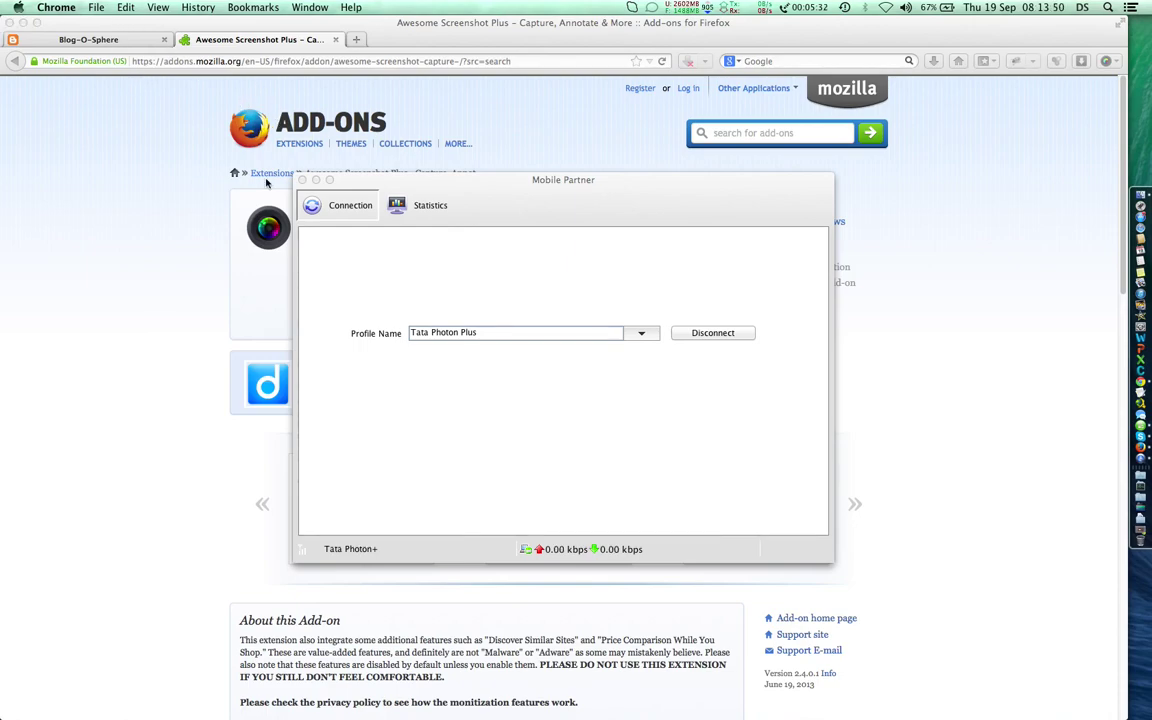
Step: Bring the Firefox add-ons window forward, then reveal the desktop with F11
{"action": "left_click", "coordinate": [74, 154]}
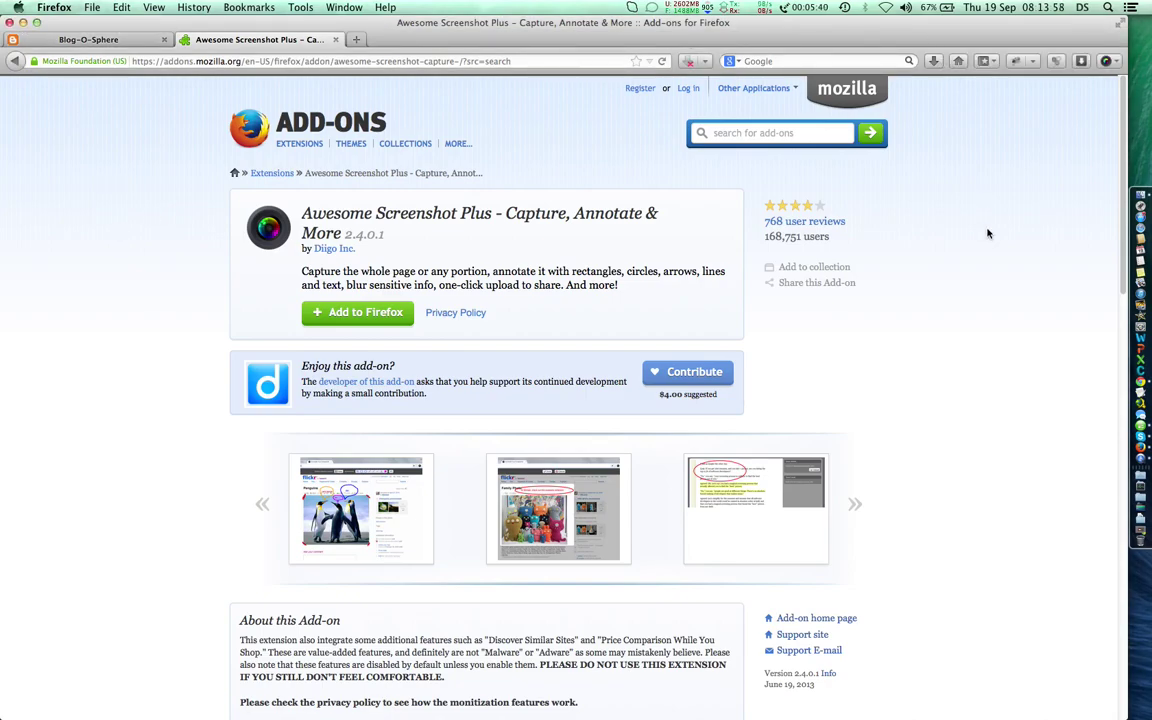
{"action": "key", "text": "F11"}
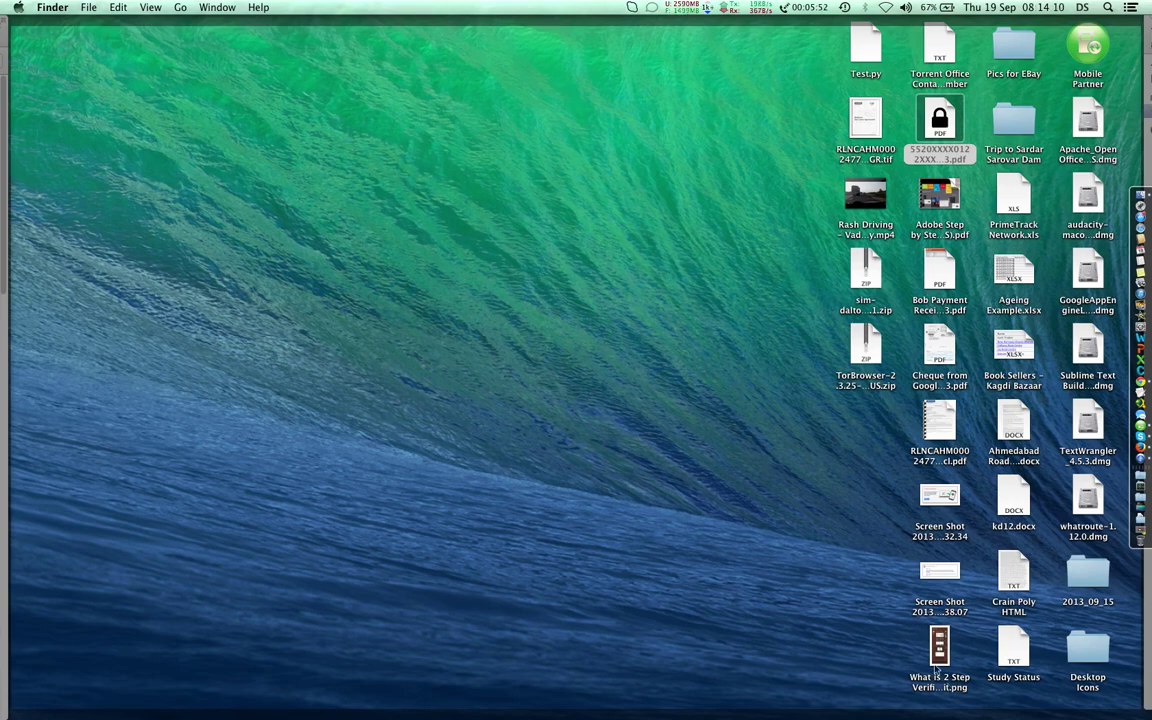
Step: Select the 'What is 2 Step Verification' PNG on the desktop and check it in Quick Look
{"action": "left_click", "coordinate": [940, 645]}
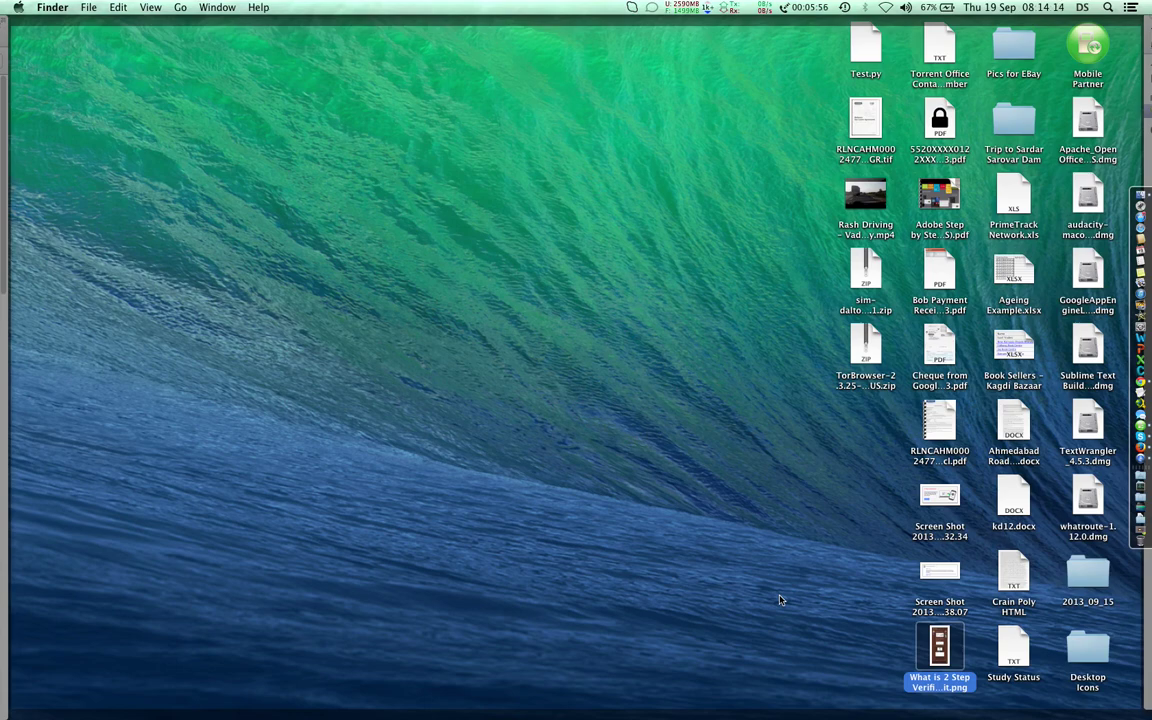
{"action": "key", "text": "space"}
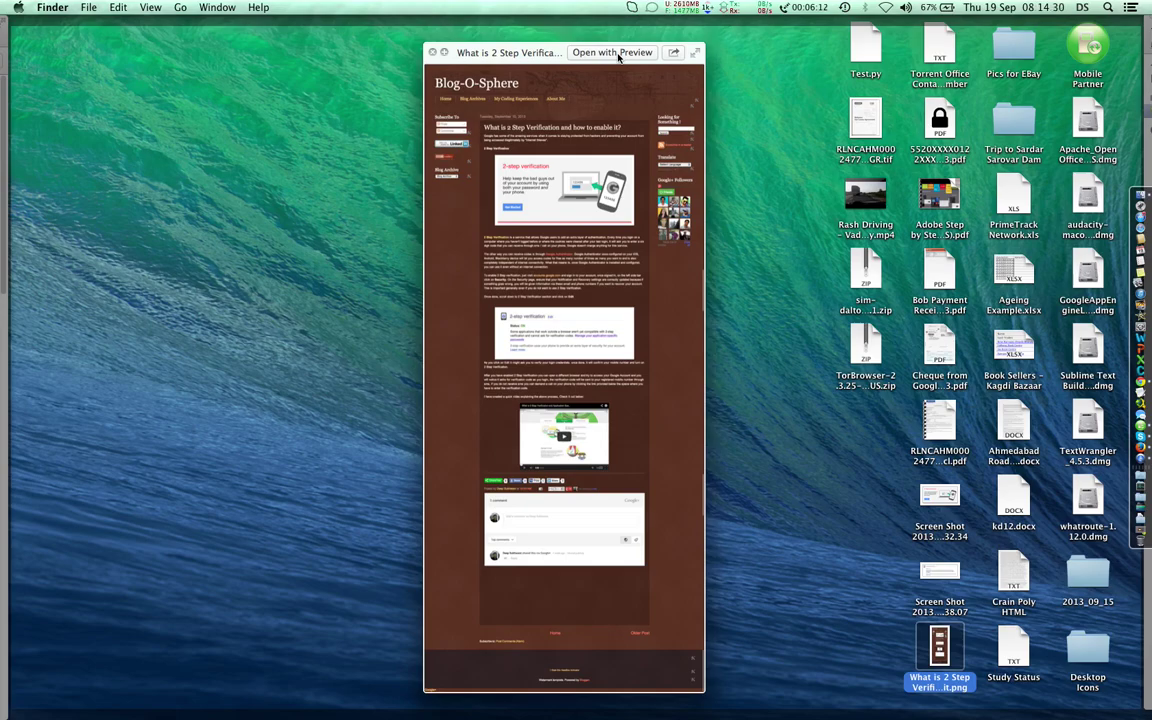
{"action": "key", "text": "space"}
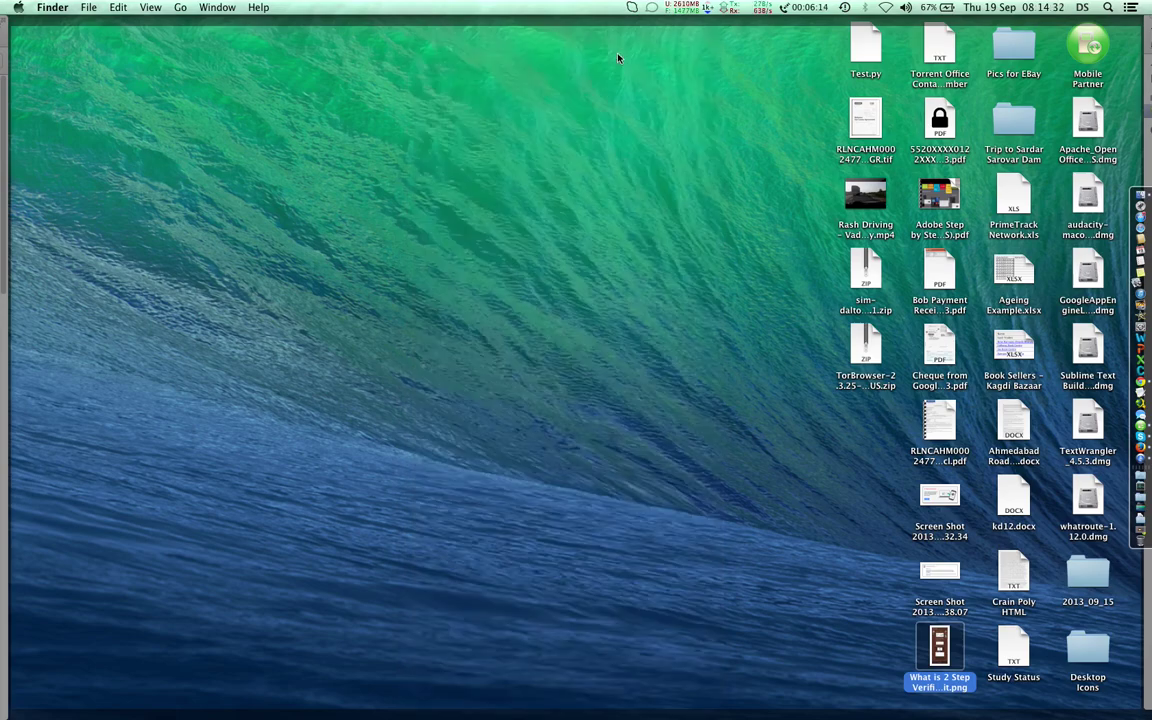
{"action": "key", "text": "super+Tab"}
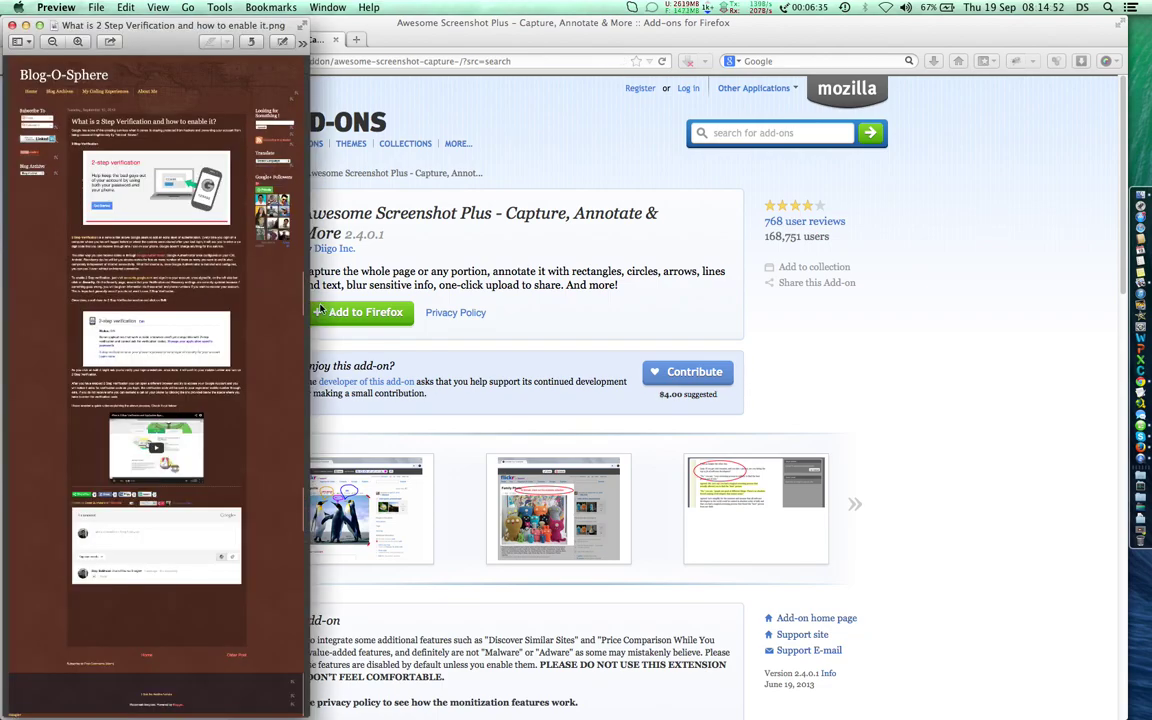
Step: Widen the Preview window and scroll the saved capture from the post header down to the footer
{"action": "left_click_drag", "start_coordinate": [310, 306], "coordinate": [829, 350]}
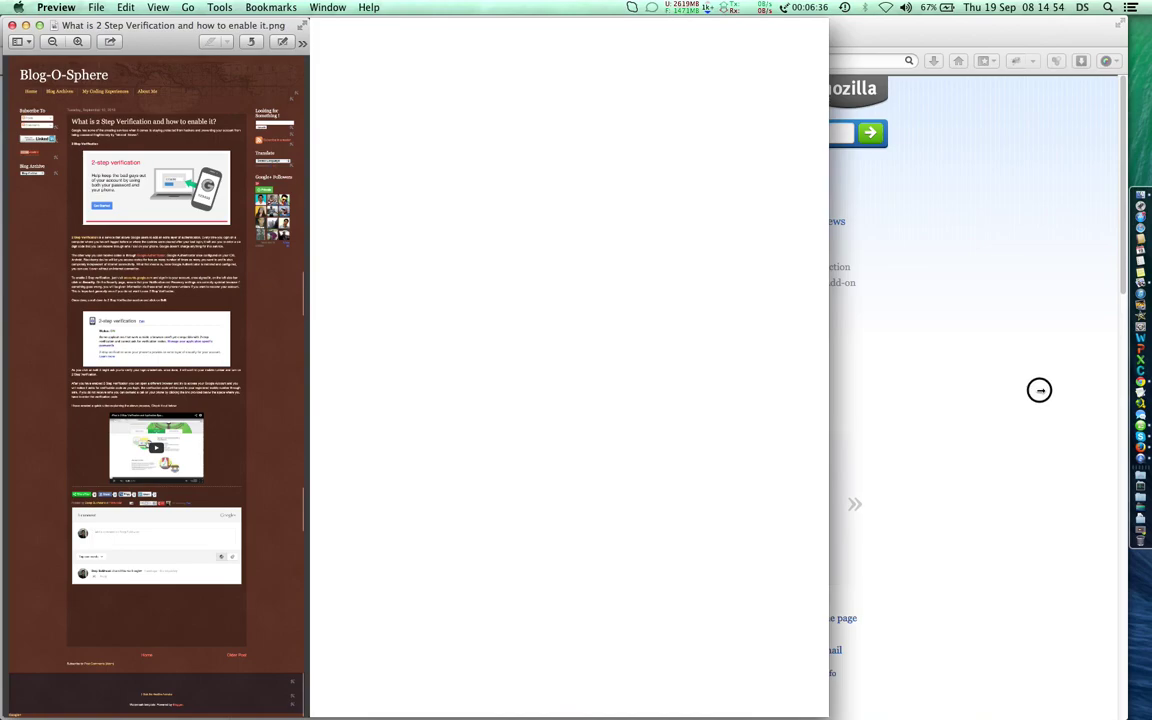
{"action": "left_click_drag", "start_coordinate": [1074, 398], "coordinate": [1074, 398]}
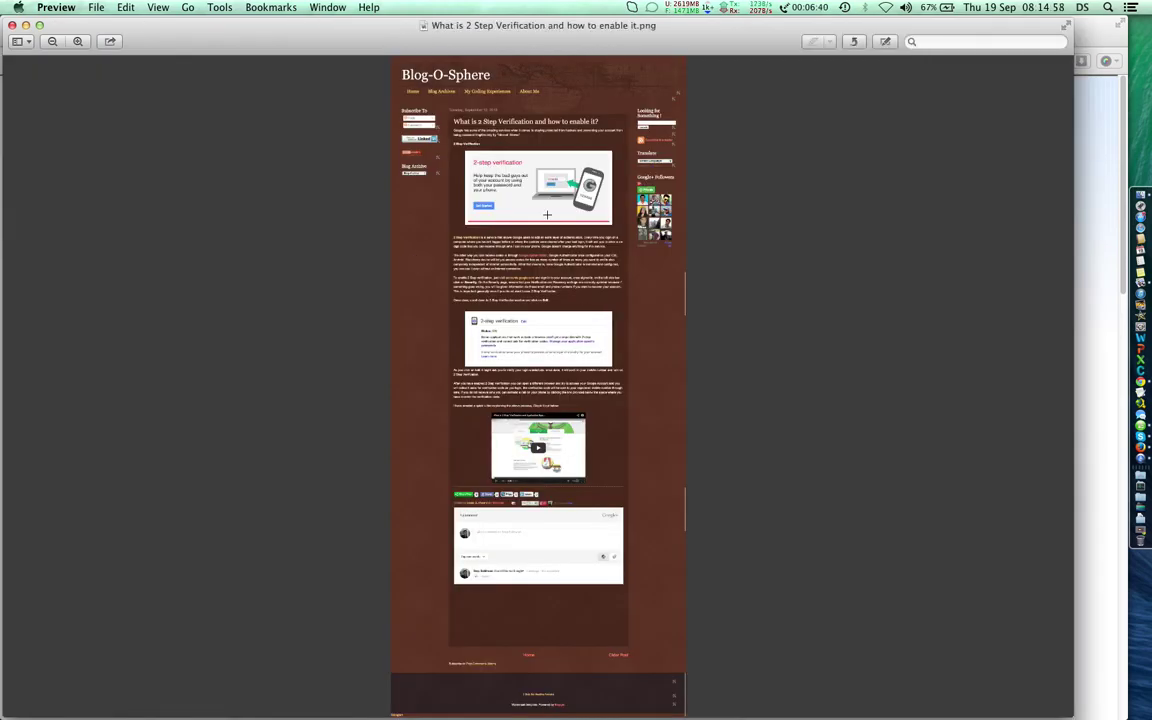
{"action": "scroll", "coordinate": [494, 197], "scroll_direction": "up", "scroll_amount": 3}
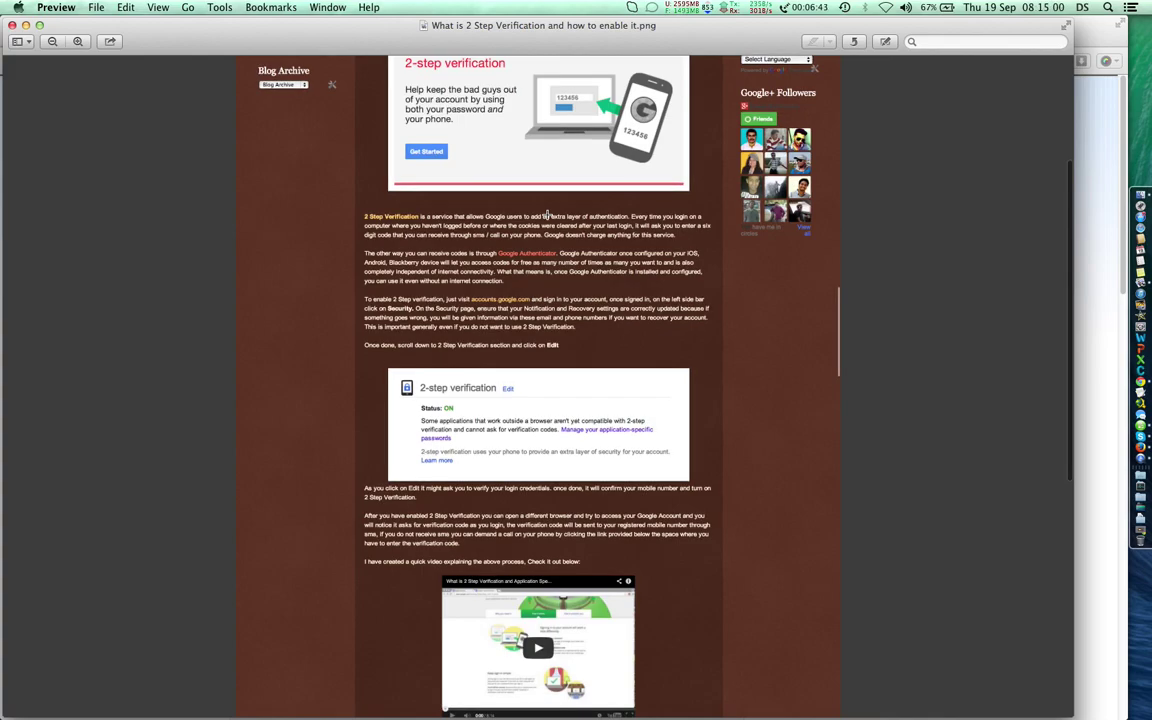
{"action": "scroll", "coordinate": [547, 213], "scroll_direction": "up", "scroll_amount": 3}
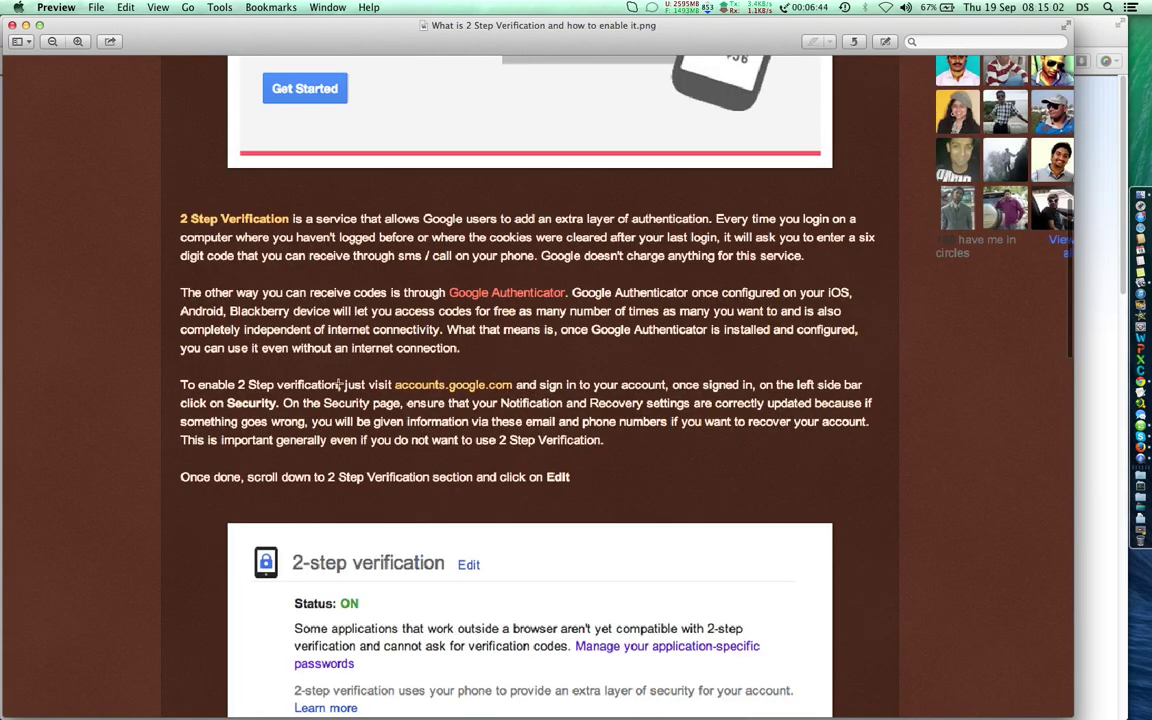
{"action": "scroll", "coordinate": [481, 370], "scroll_direction": "up", "scroll_amount": 10}
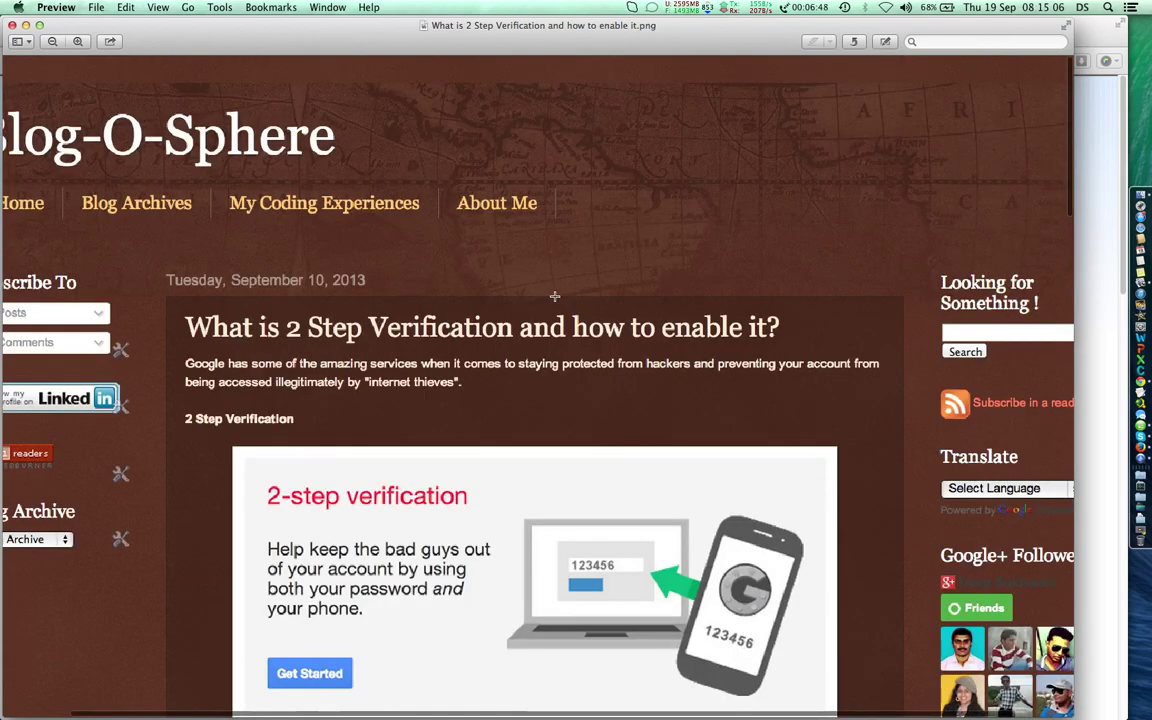
{"action": "scroll", "coordinate": [554, 296], "scroll_direction": "down", "scroll_amount": 8}
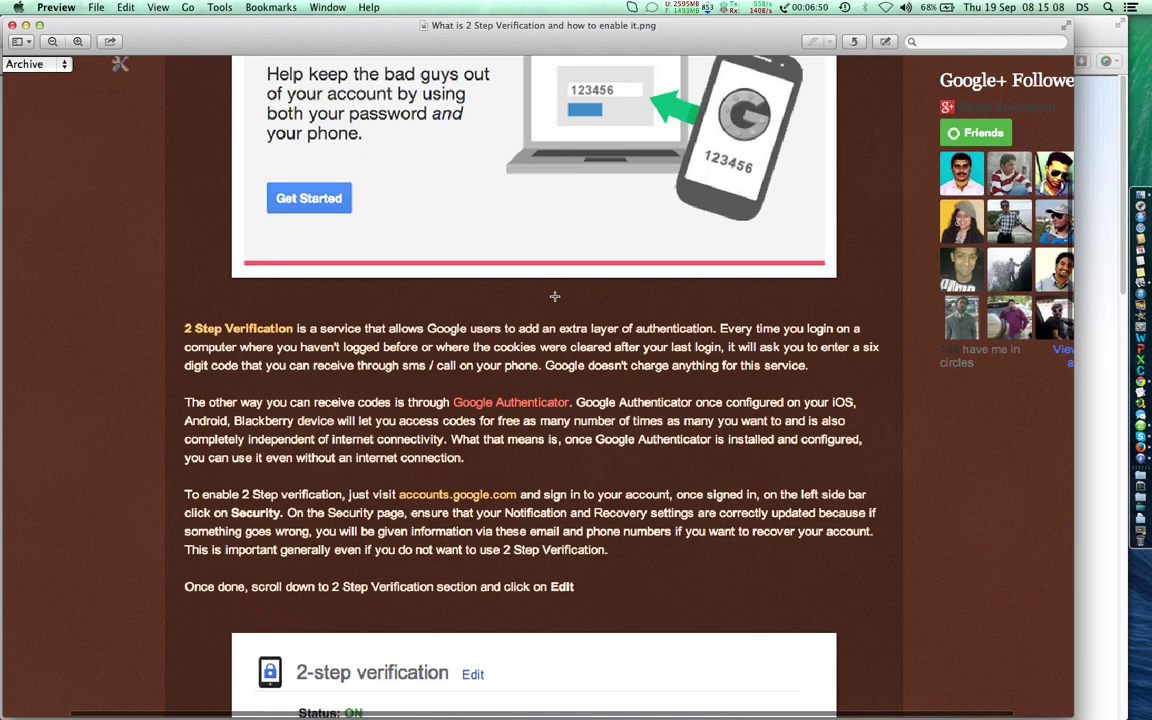
{"action": "scroll", "coordinate": [554, 296], "scroll_direction": "down", "scroll_amount": 15}
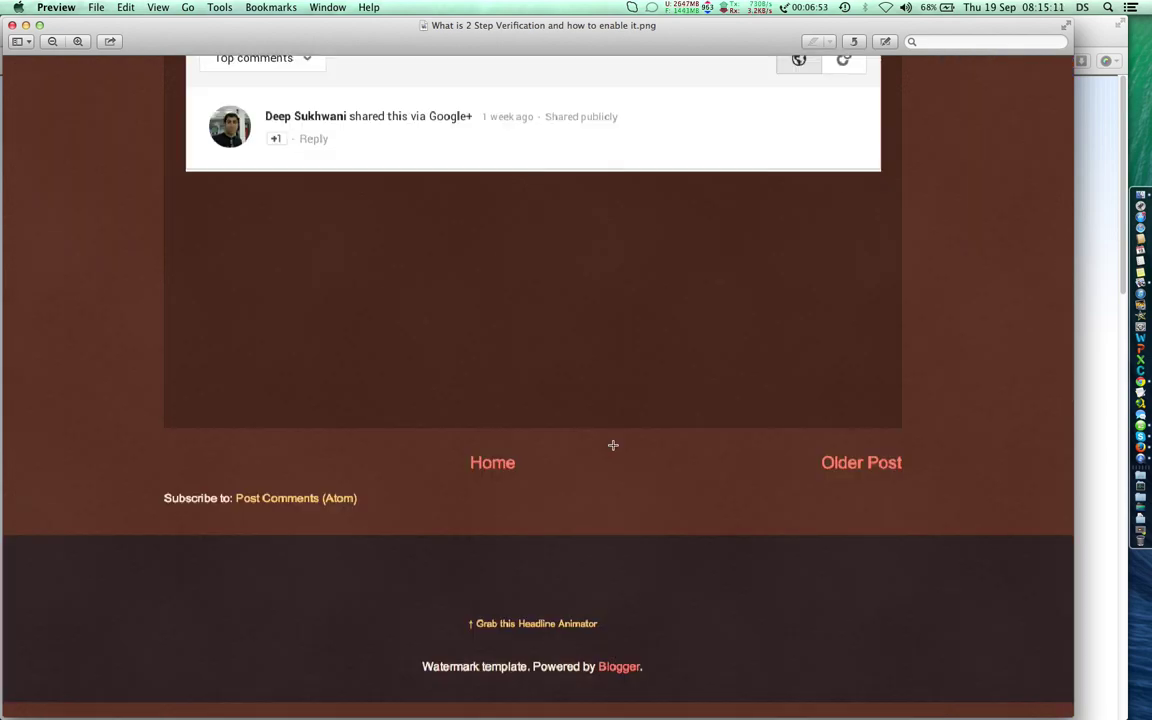
{"action": "scroll", "coordinate": [613, 445], "scroll_direction": "down", "scroll_amount": 1}
{"action": "scroll", "coordinate": [613, 445], "scroll_direction": "down", "scroll_amount": 5}
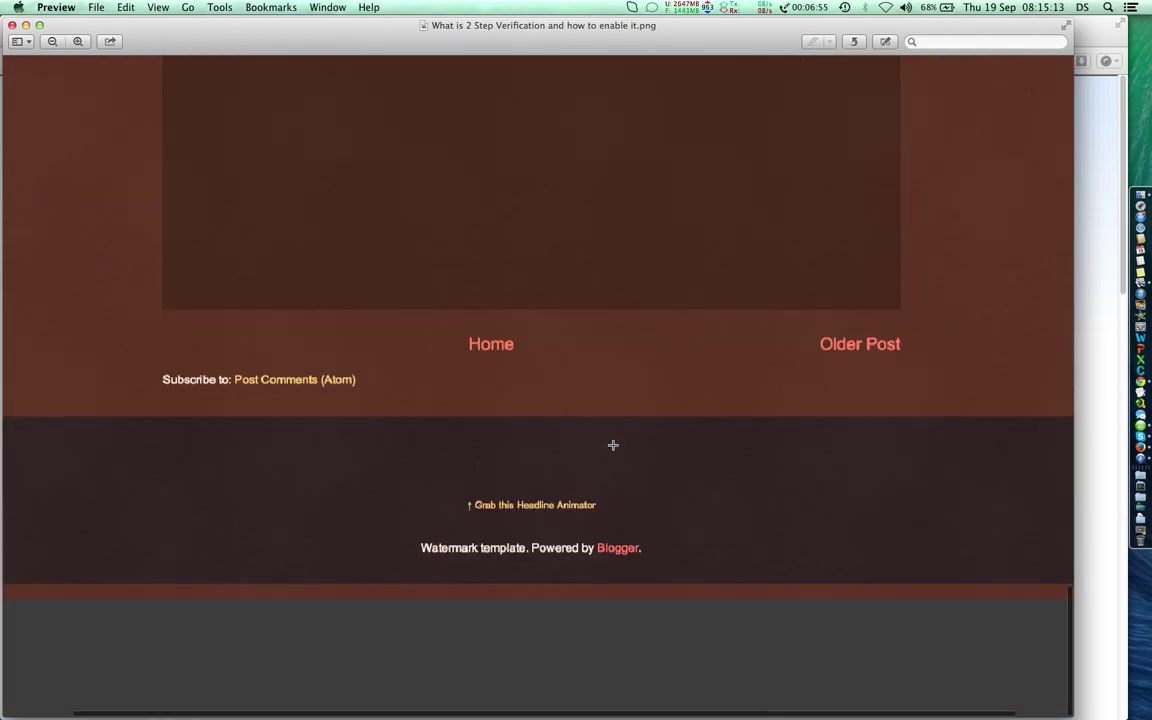